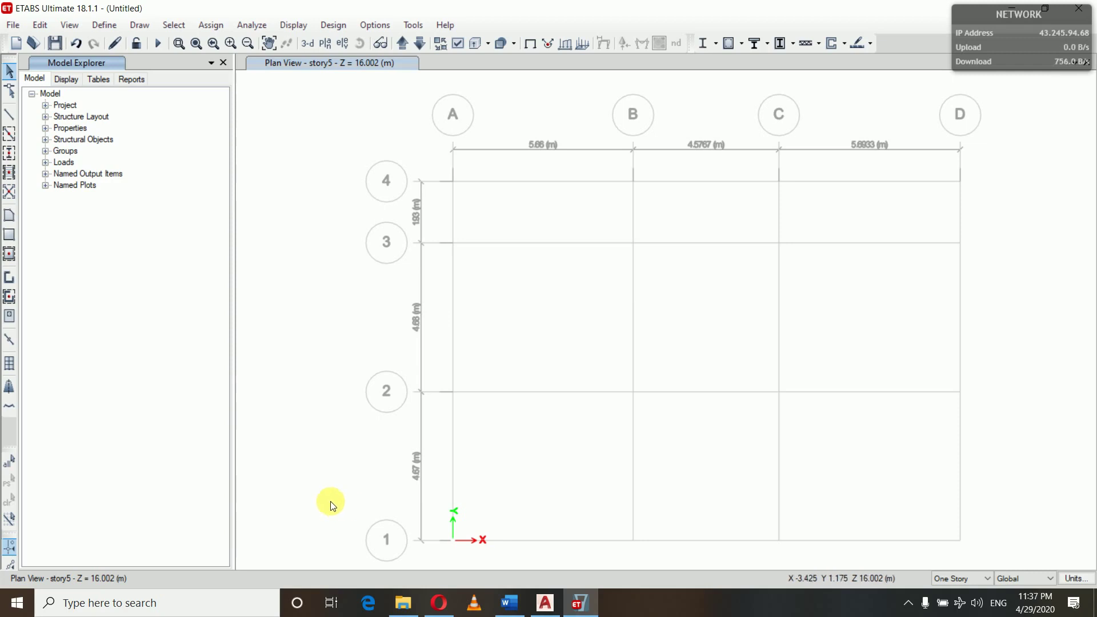
# - Open the Define Load Patterns dialog, which lists Dead (multiplier 1) and Live (0)
pyautogui.click(105, 25)
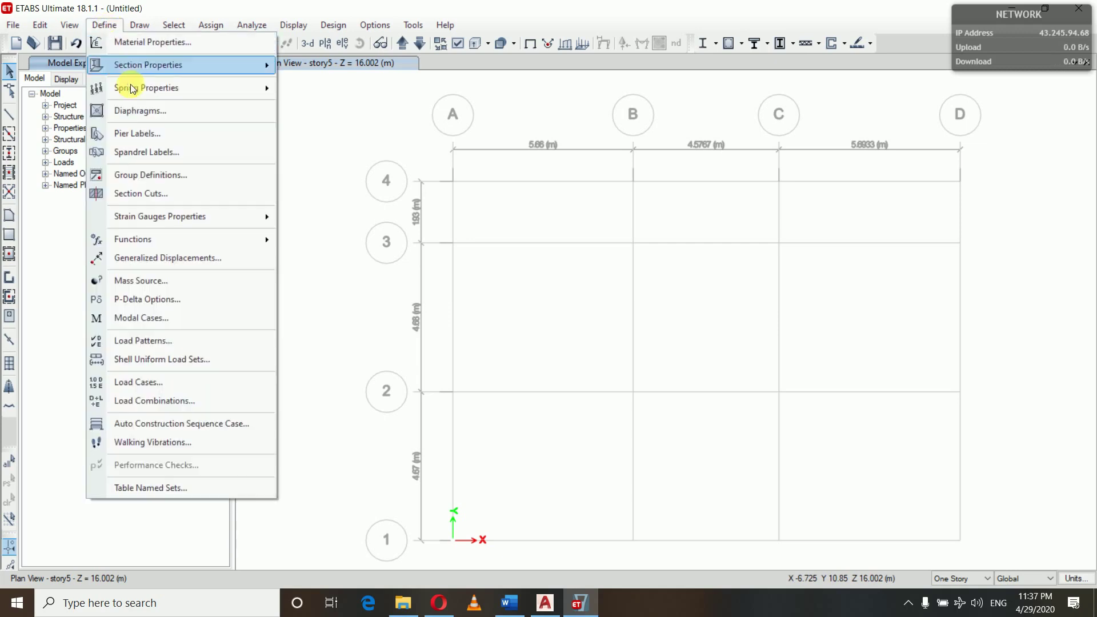
pyautogui.click(141, 341)
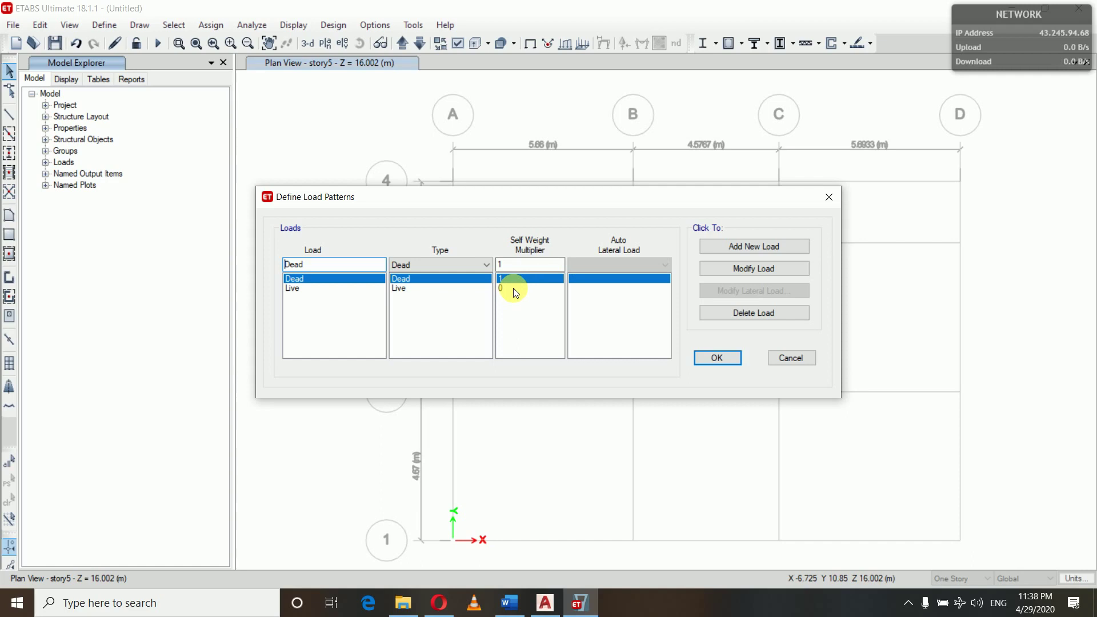
pyautogui.click(357, 269)
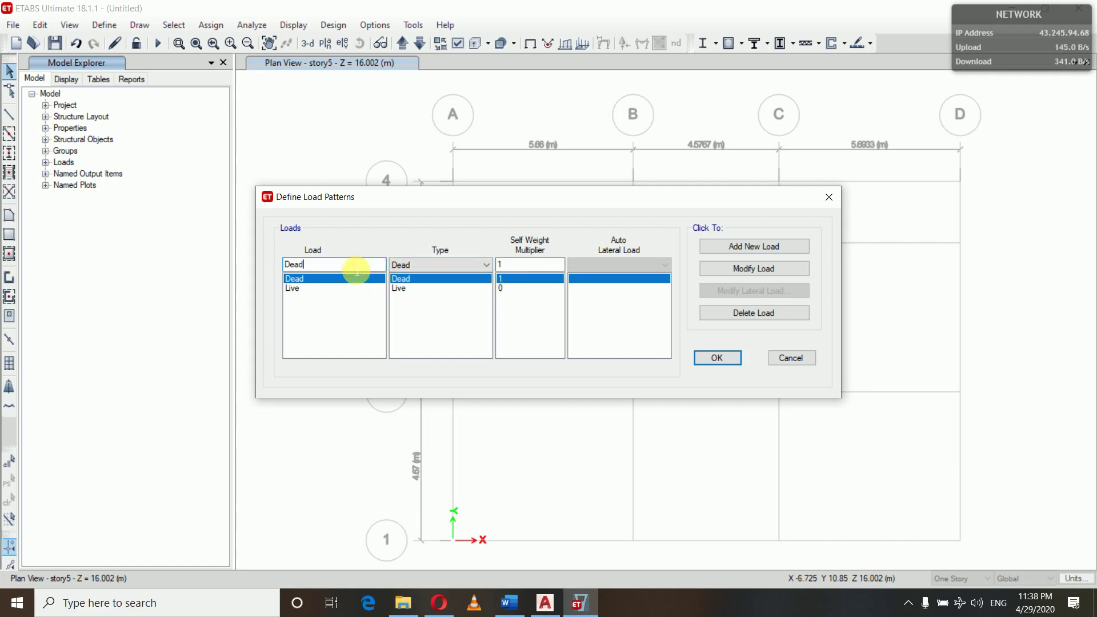
# - Add a Live-type load pattern named 'Live load upto 3'
pyautogui.press('BackSpace')
pyautogui.press('BackSpace')
pyautogui.press('BackSpace')
pyautogui.press('BackSpace')
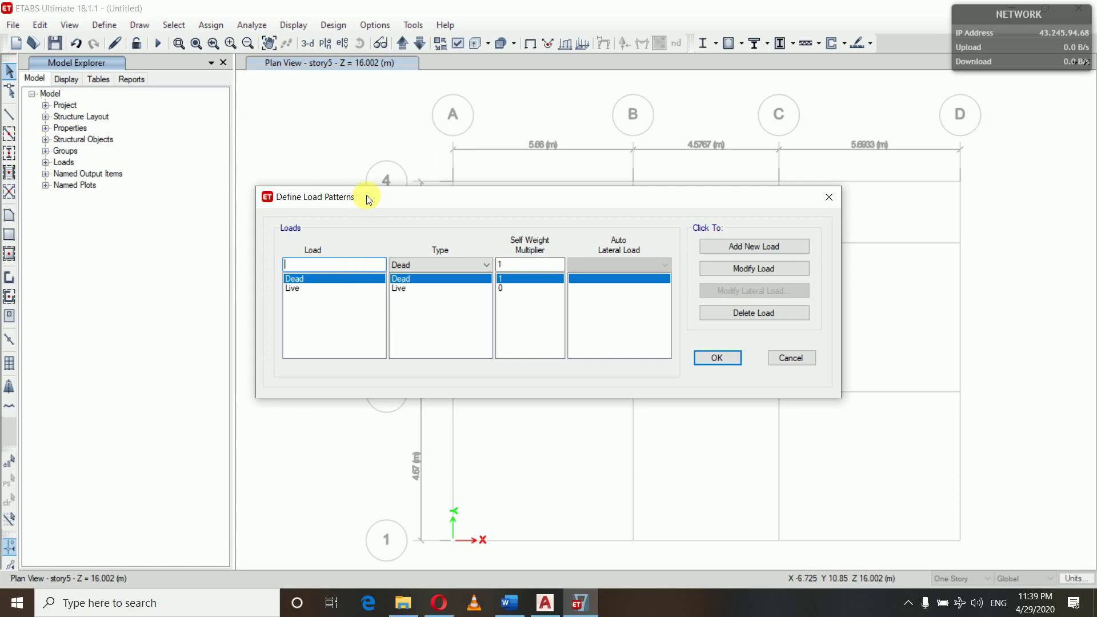
pyautogui.write('Live load upto 3')
pyautogui.click(451, 263)
pyautogui.click(423, 297)
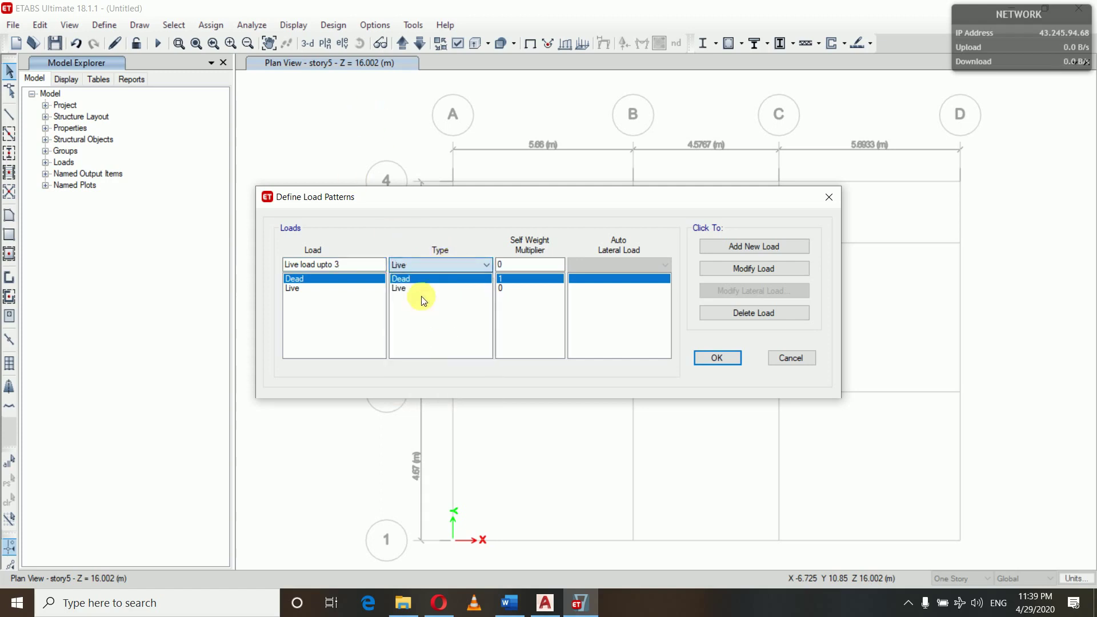
pyautogui.click(779, 247)
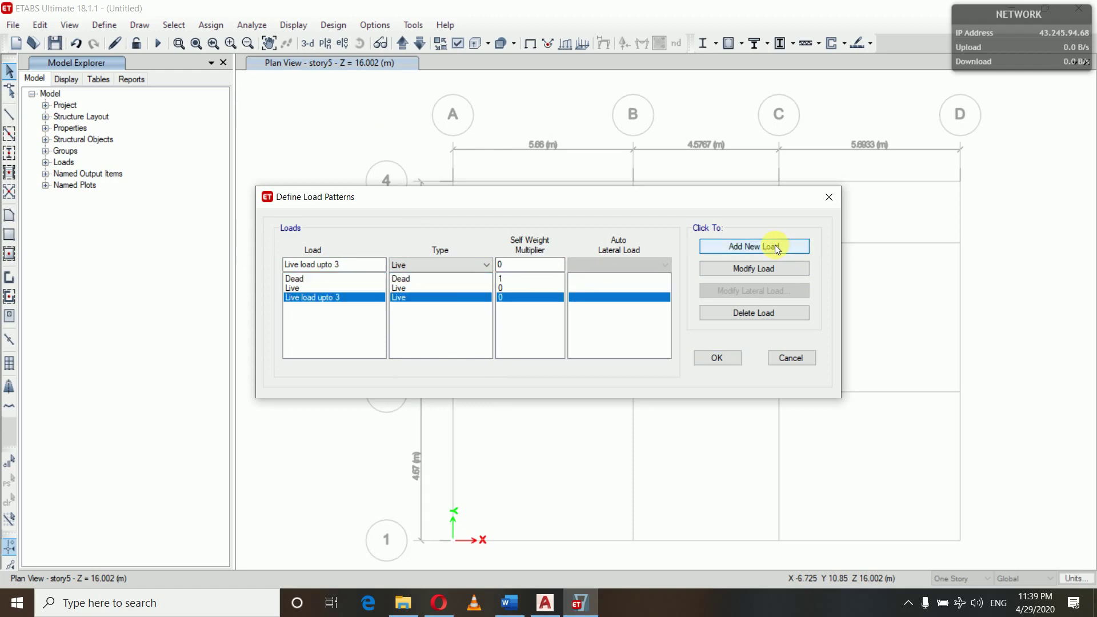
# - Add 'Live load greater than 3' as Live and 'wall loads' as Super Dead patterns
pyautogui.click(353, 265)
pyautogui.press('BackSpace')
pyautogui.press('BackSpace')
pyautogui.press('BackSpace')
pyautogui.press('BackSpace')
pyautogui.press('BackSpace')
pyautogui.press('BackSpace')
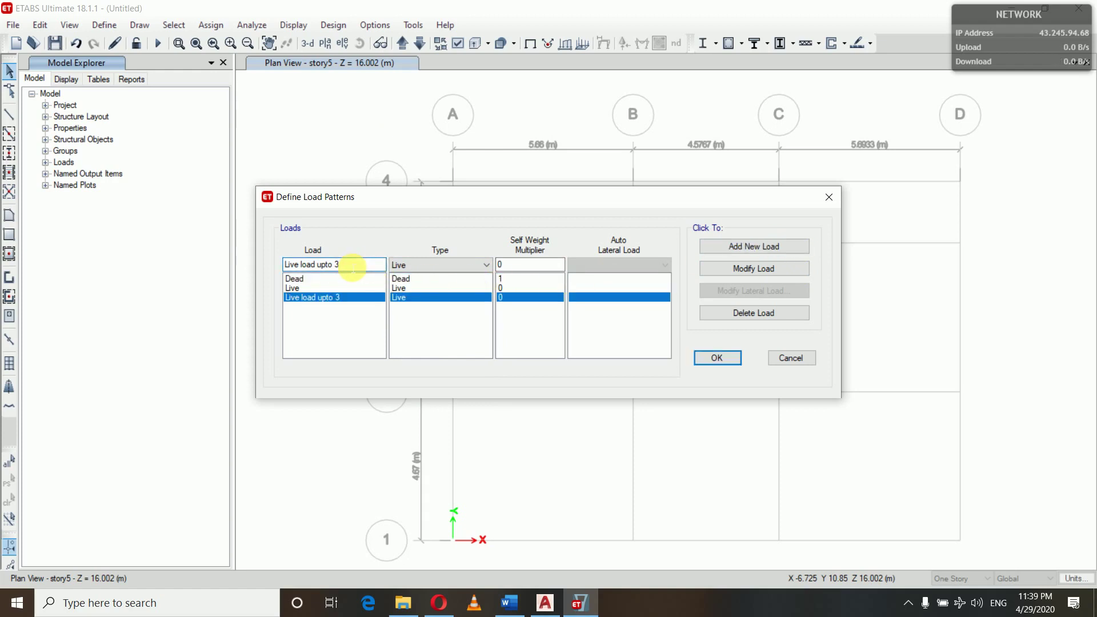
pyautogui.write('greater than 3')
pyautogui.click(726, 245)
pyautogui.tripleClick(363, 265)
pyautogui.write('wall loads')
pyautogui.click(485, 264)
pyautogui.click(411, 297)
pyautogui.click(726, 246)
# - Add 'partition wall load' and 'parapet wall load' as Super Dead patterns
pyautogui.tripleClick(335, 265)
pyautogui.write('partition wall load')
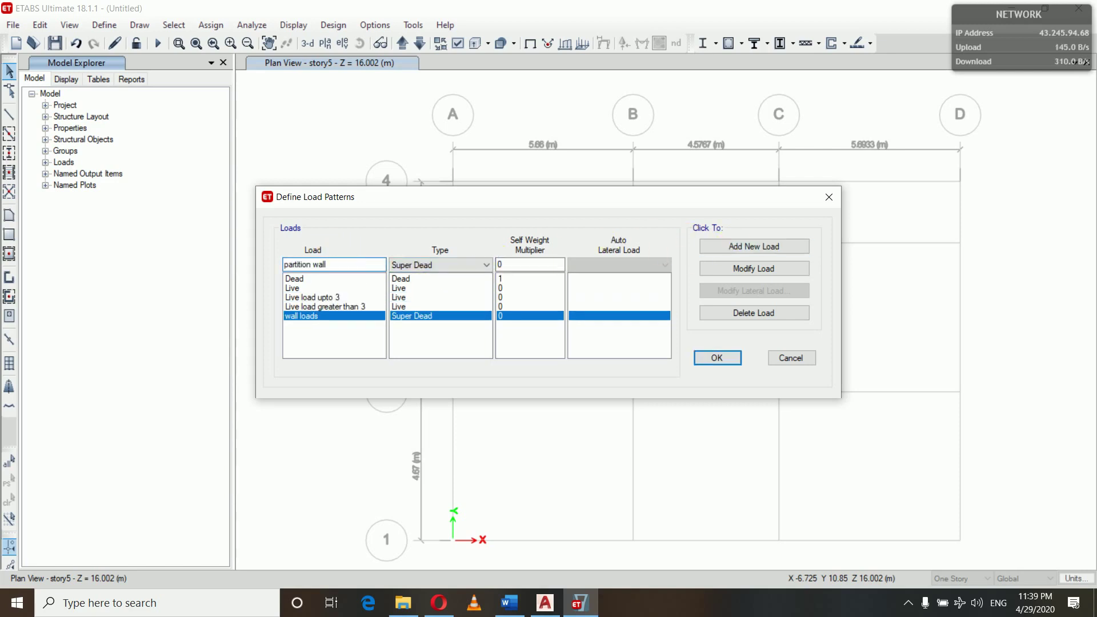
pyautogui.click(726, 246)
pyautogui.write('parapet wall load')
pyautogui.click(726, 246)
# - Add 'Flooe finish' as a Dead pattern with self-weight multiplier 1
pyautogui.write('Flooe finish')
pyautogui.click(485, 265)
pyautogui.click(401, 279)
pyautogui.doubleClick(530, 265)
pyautogui.write('1')
pyautogui.click(726, 246)
# - Prepare pattern EQx as Seismic with IS1893 2002 auto lateral load
pyautogui.write('EQx')
pyautogui.click(486, 264)
pyautogui.click(409, 334)
pyautogui.click(617, 265)
pyautogui.click(591, 445)
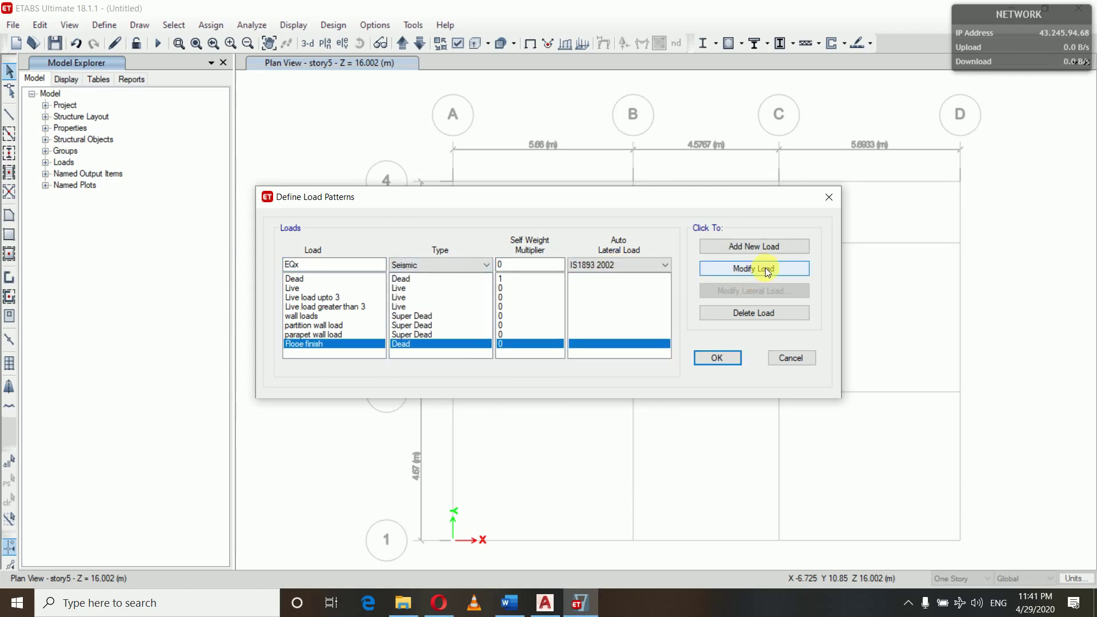
# - Add seismic patterns EQx and EQy, then open EQx's IS1893 2002 lateral load parameters
pyautogui.click(729, 246)
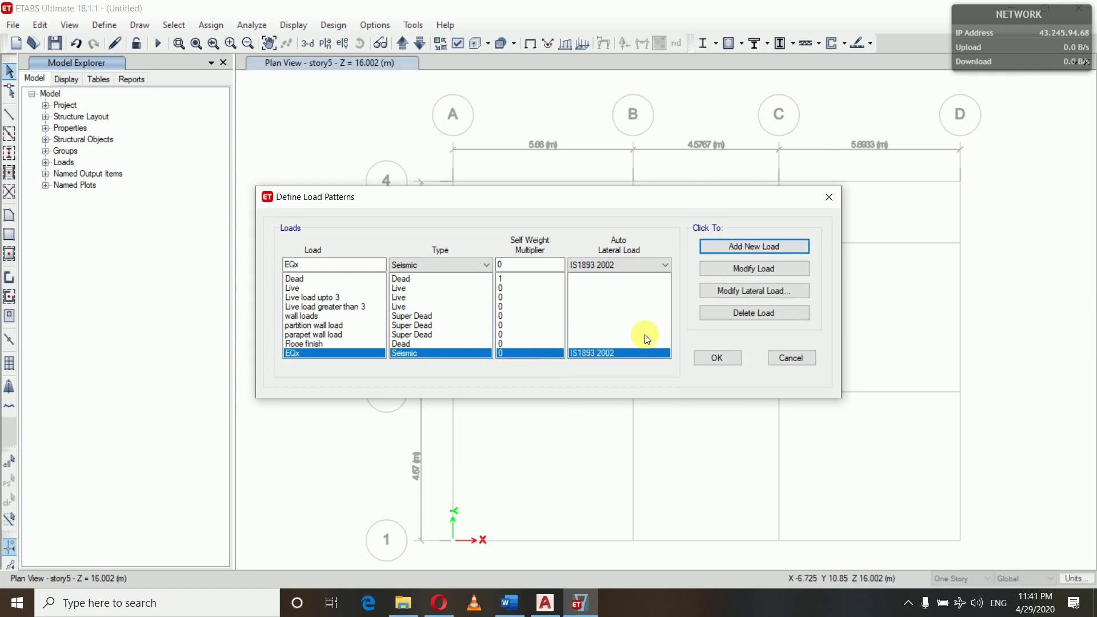
pyautogui.click(364, 266)
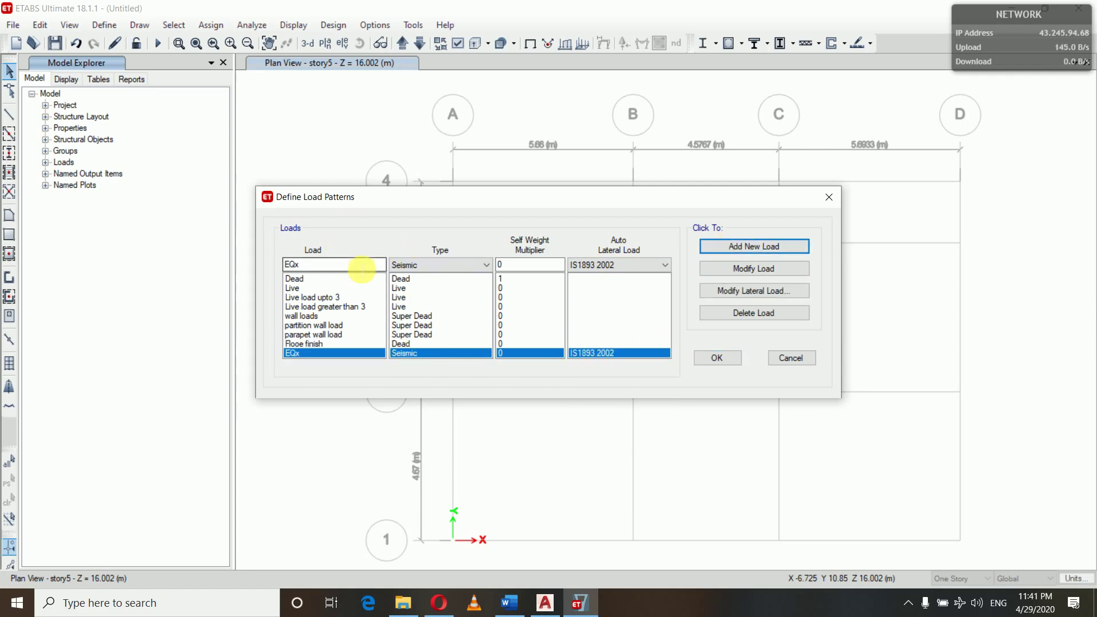
pyautogui.press('BackSpace')
pyautogui.write('y')
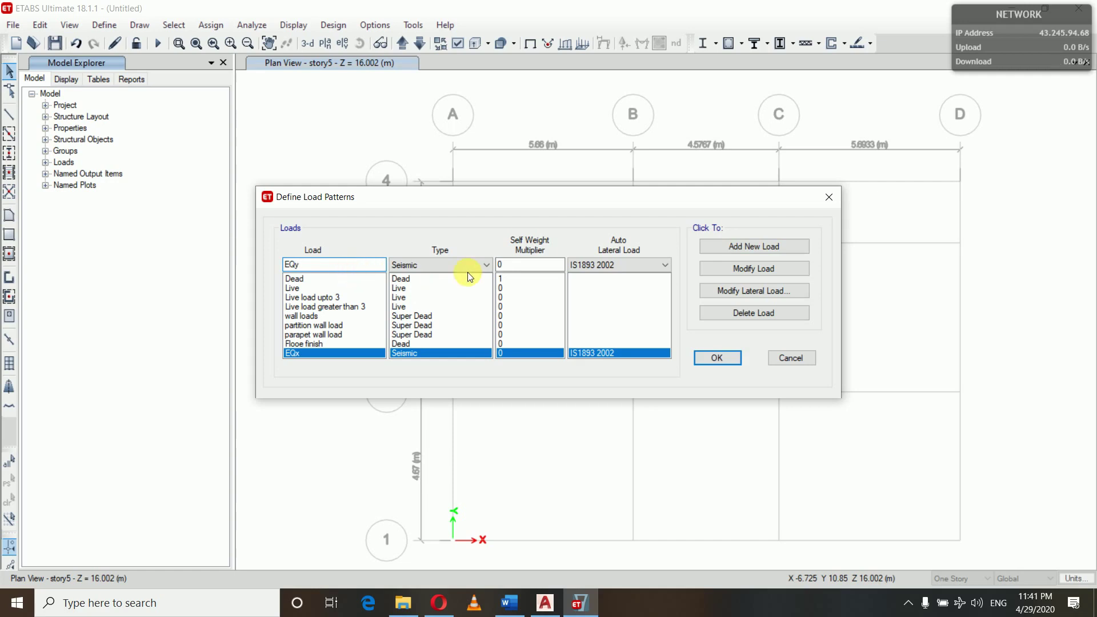
pyautogui.click(750, 248)
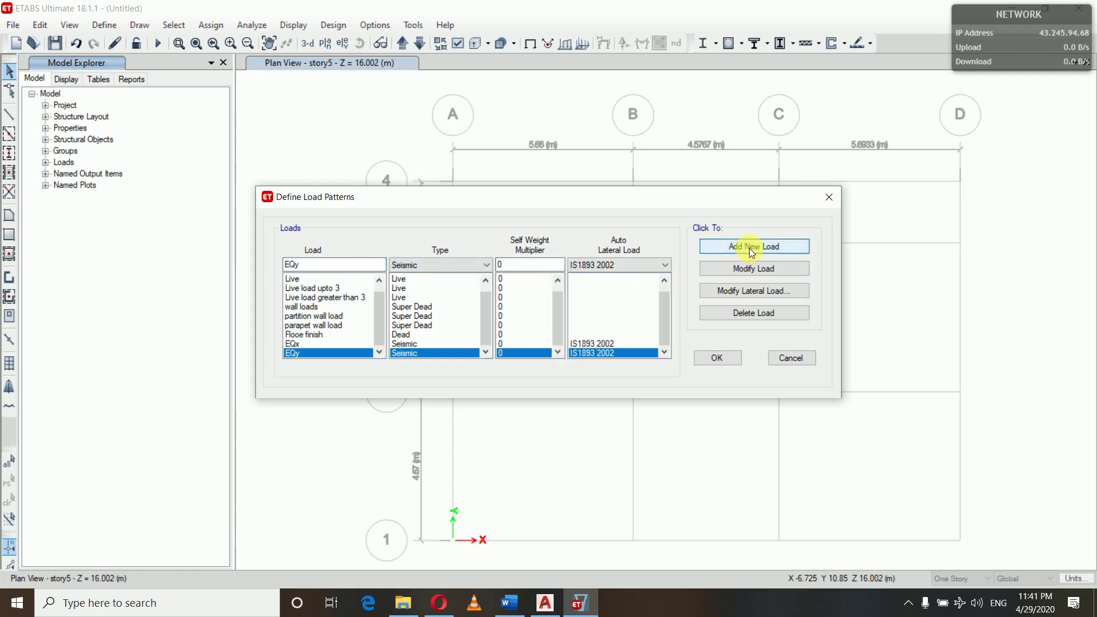
pyautogui.click(329, 344)
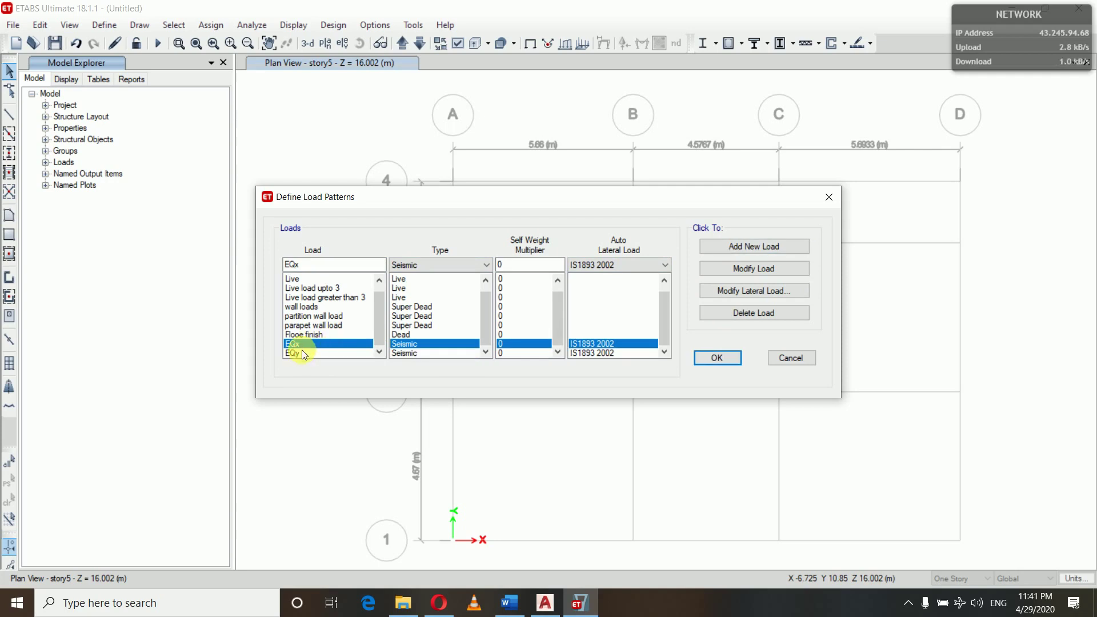
pyautogui.click(745, 291)
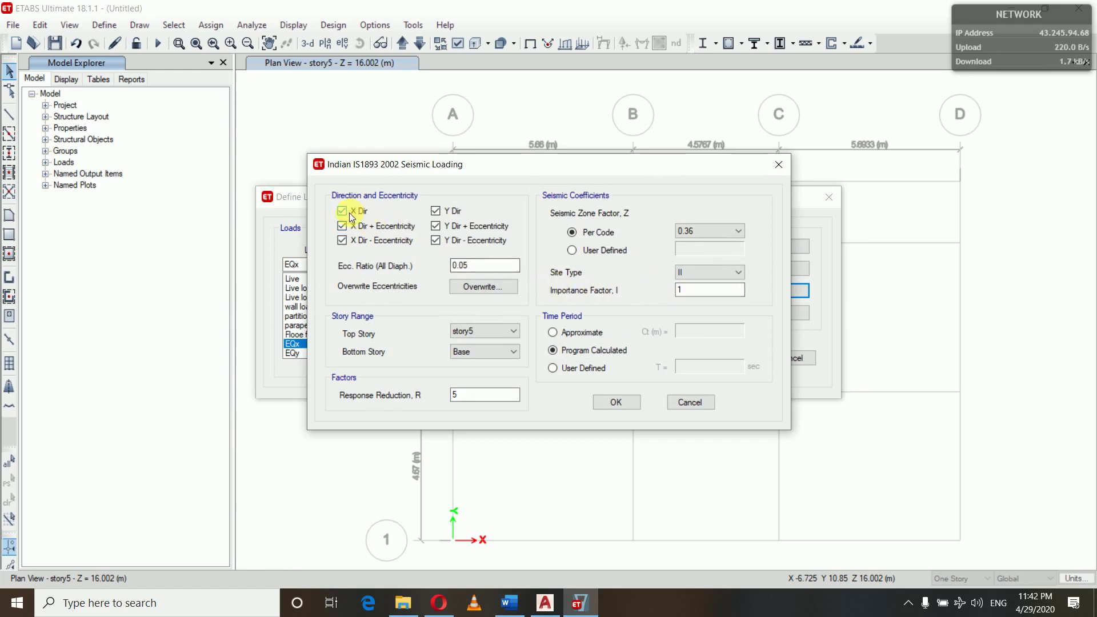
# - Limit EQx to the X Dir + Eccentricity case only
pyautogui.click(343, 211)
pyautogui.click(343, 240)
pyautogui.click(437, 226)
pyautogui.click(435, 212)
pyautogui.click(466, 400)
# - Set zone factor 0.36, site type III and program-calculated period, then accept EQx
pyautogui.click(708, 229)
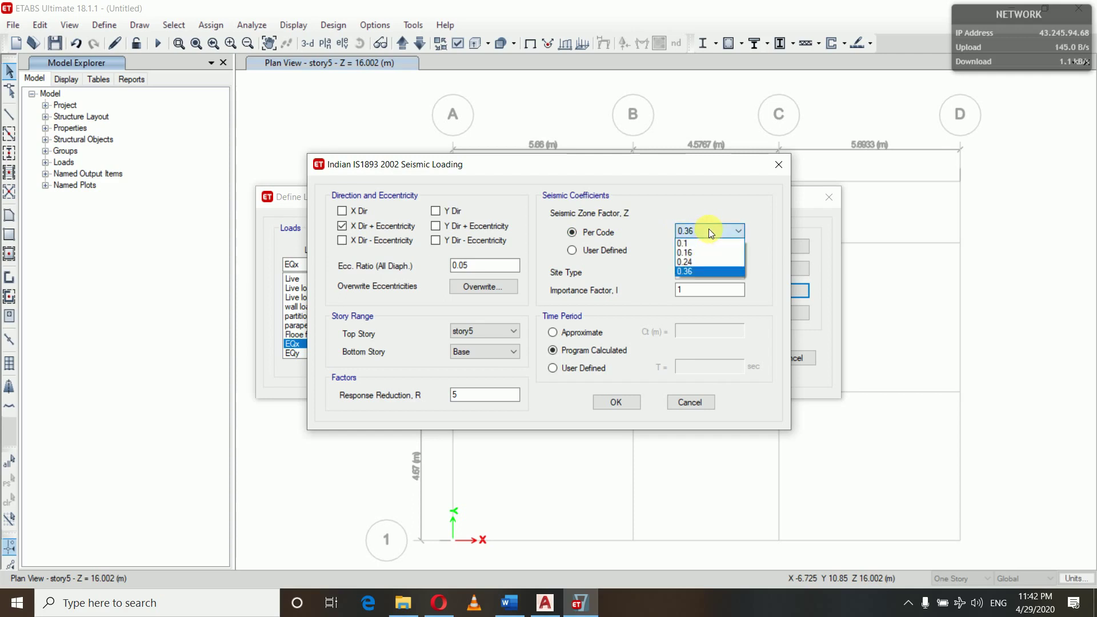
pyautogui.click(706, 269)
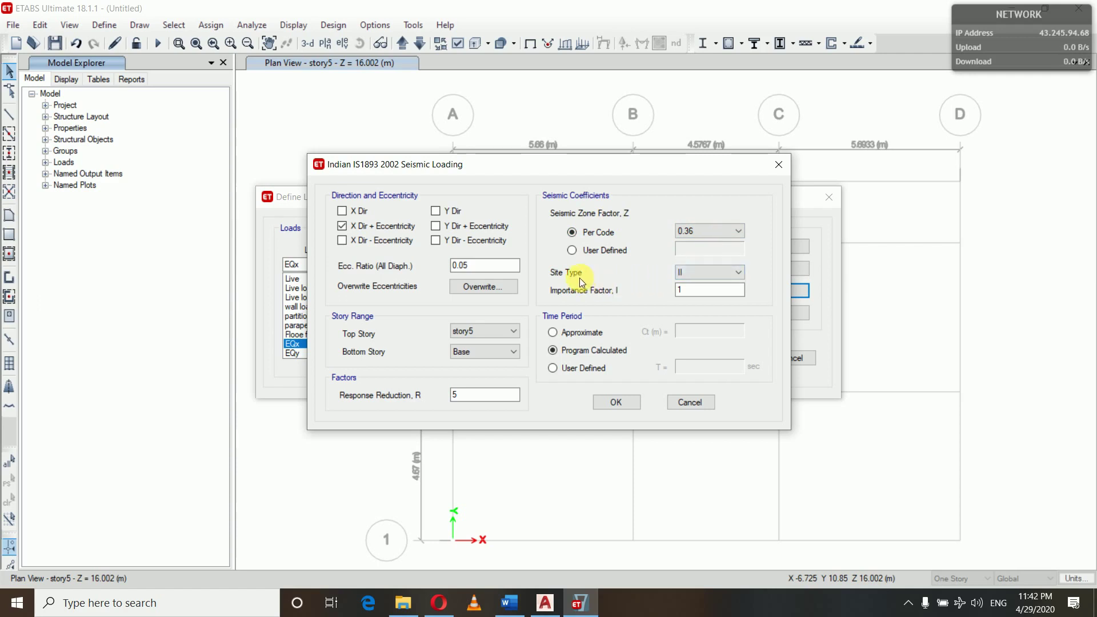
pyautogui.click(722, 274)
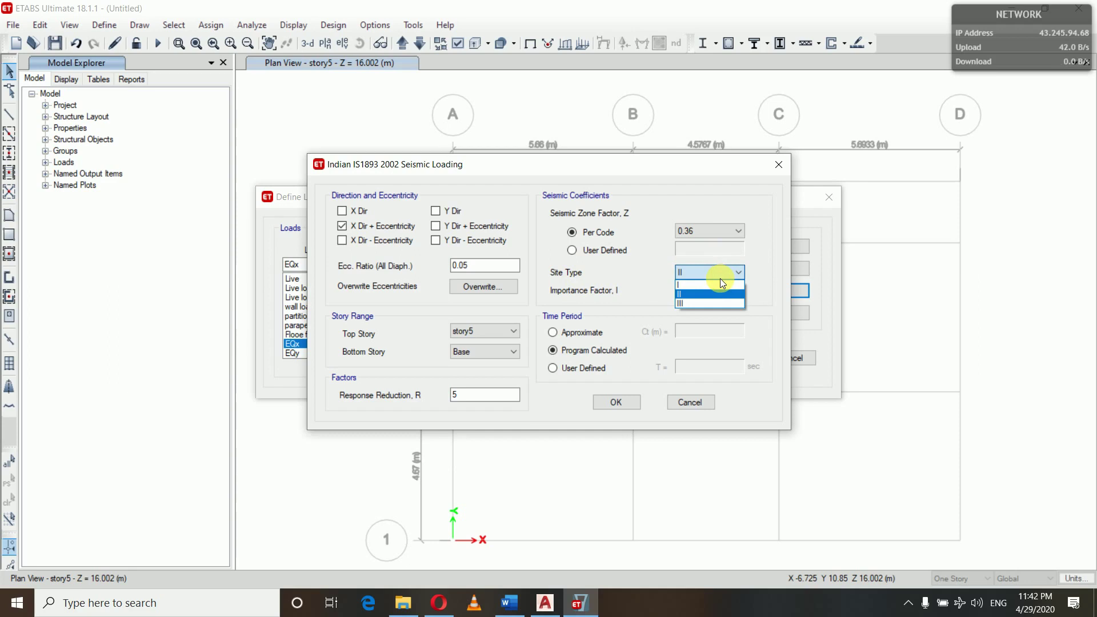
pyautogui.click(706, 303)
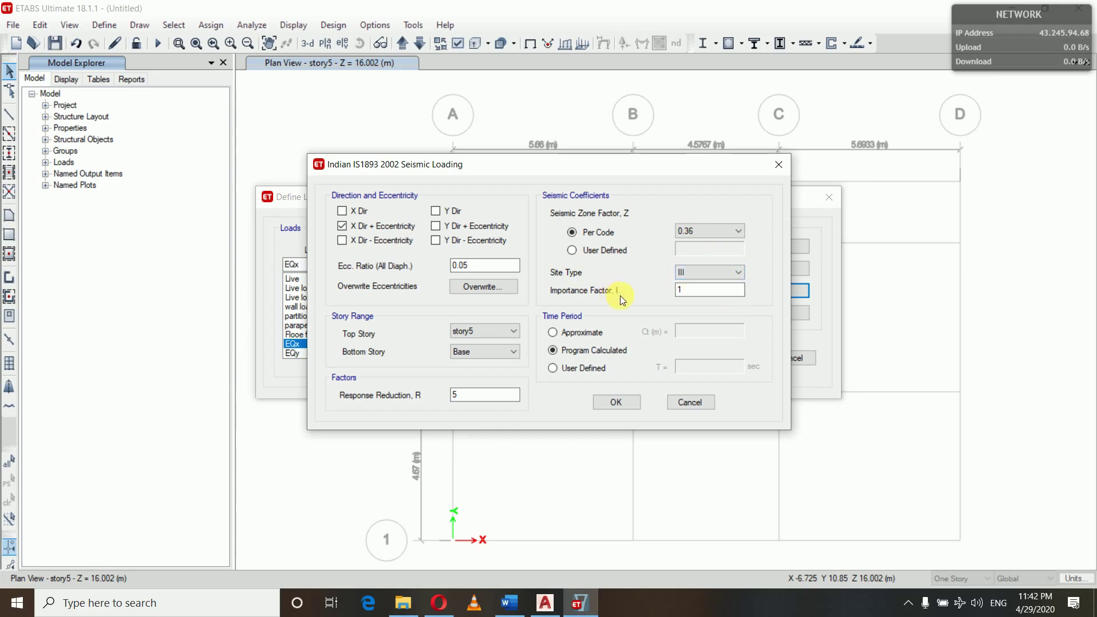
pyautogui.click(704, 294)
pyautogui.click(553, 368)
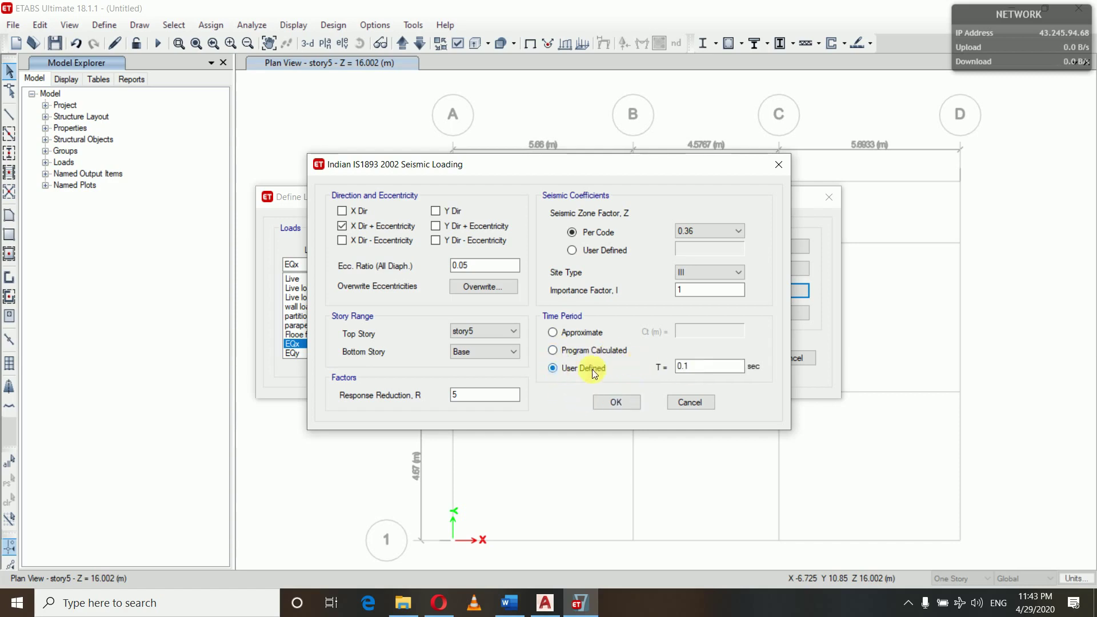
pyautogui.click(555, 350)
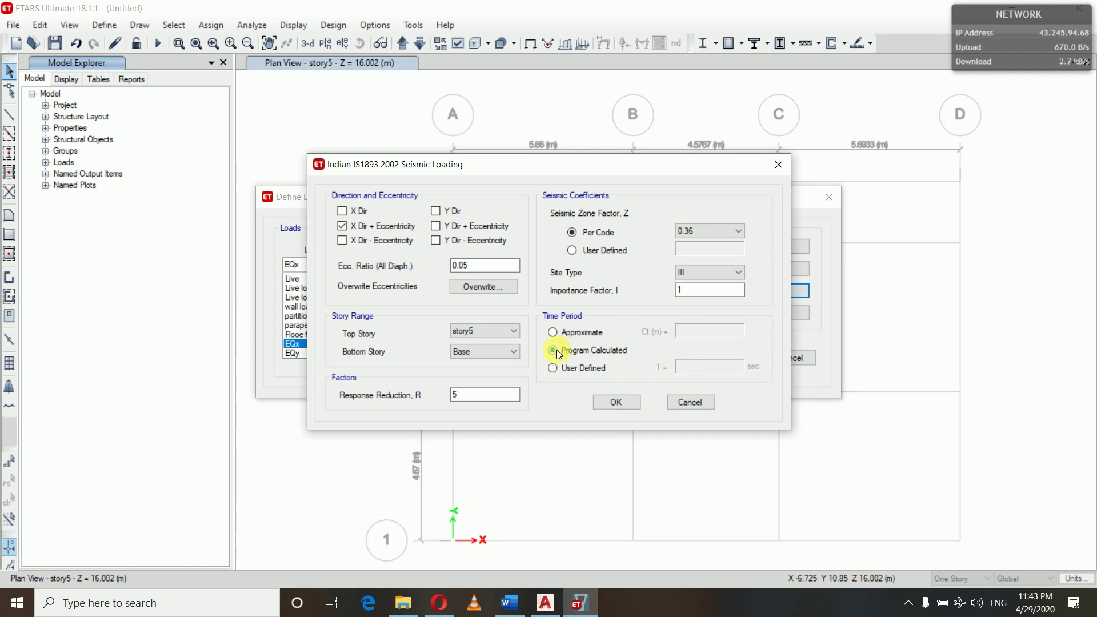
pyautogui.click(612, 398)
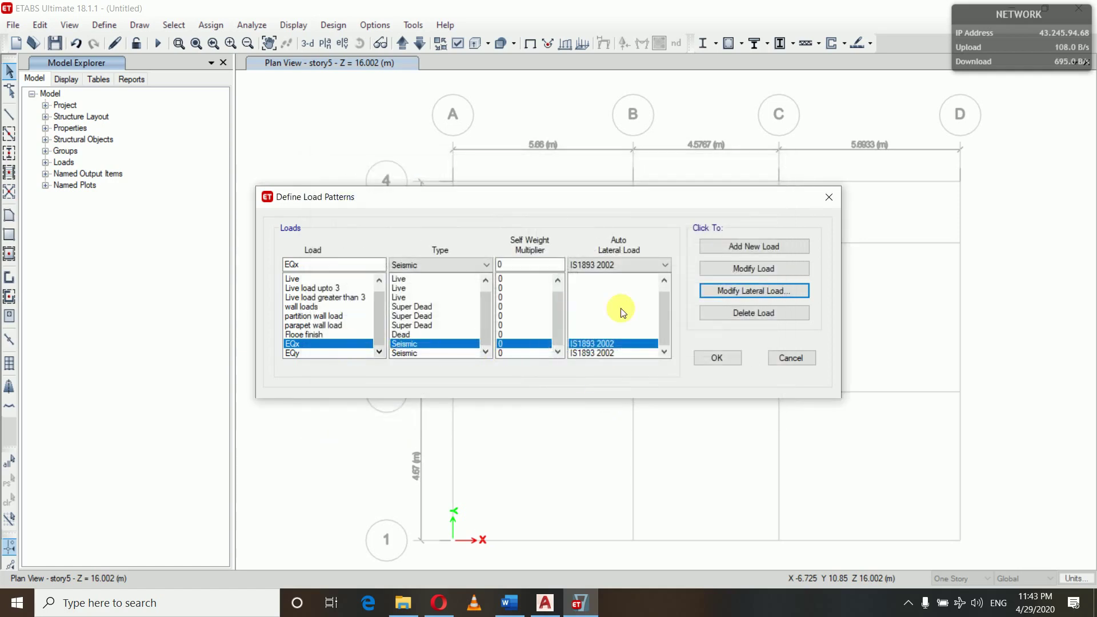
# - Recheck EQx unchanged, then limit EQy to the Y Dir + Eccentricity case only
pyautogui.click(712, 290)
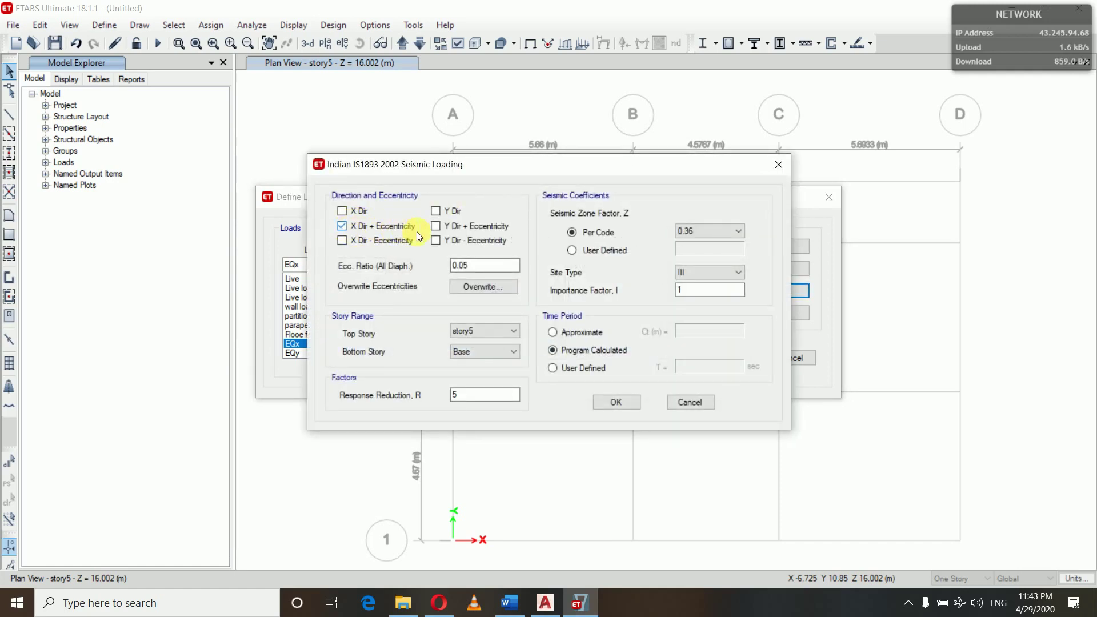
pyautogui.click(613, 403)
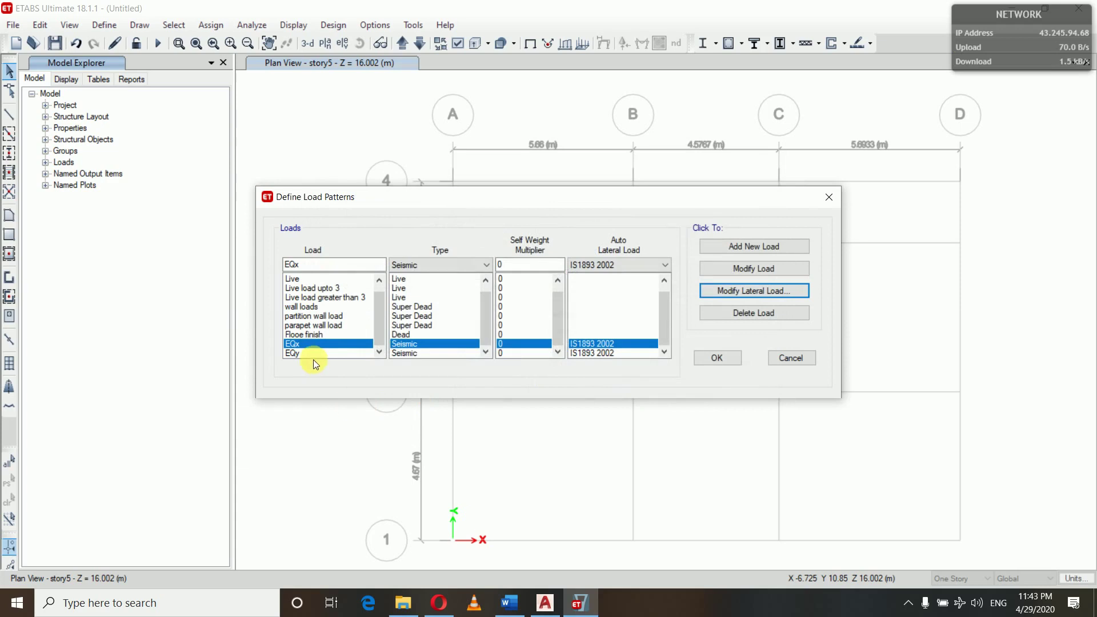
pyautogui.click(311, 353)
pyautogui.click(747, 290)
pyautogui.click(342, 211)
pyautogui.click(341, 225)
pyautogui.click(342, 240)
pyautogui.click(436, 240)
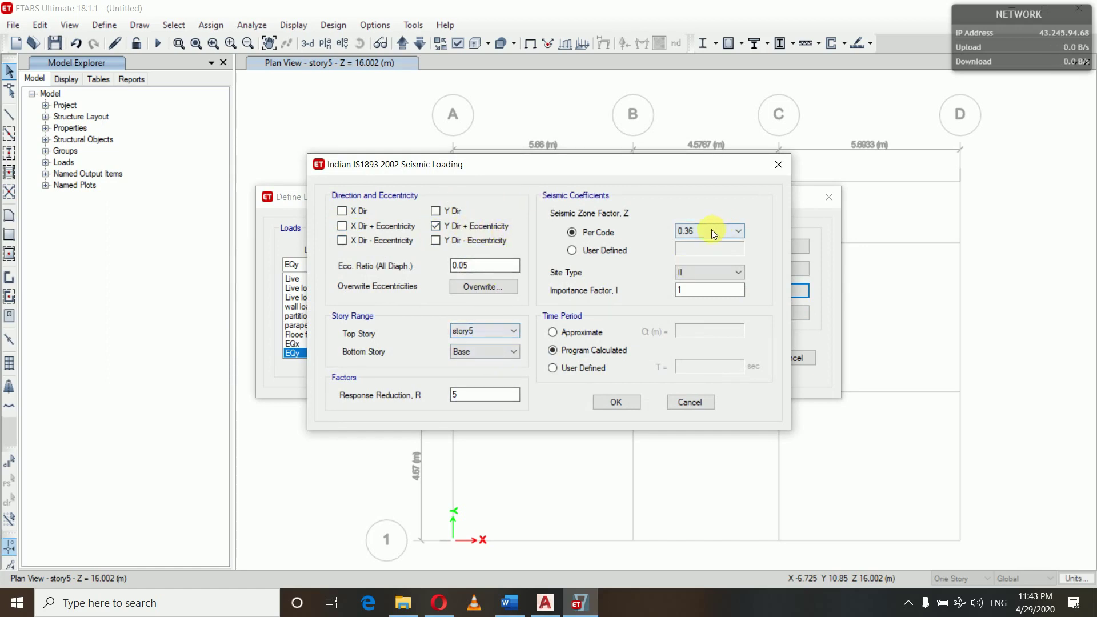
# - Set EQy's site type to III, accept it, and close the load patterns dialog
pyautogui.click(710, 272)
pyautogui.click(705, 303)
pyautogui.click(629, 402)
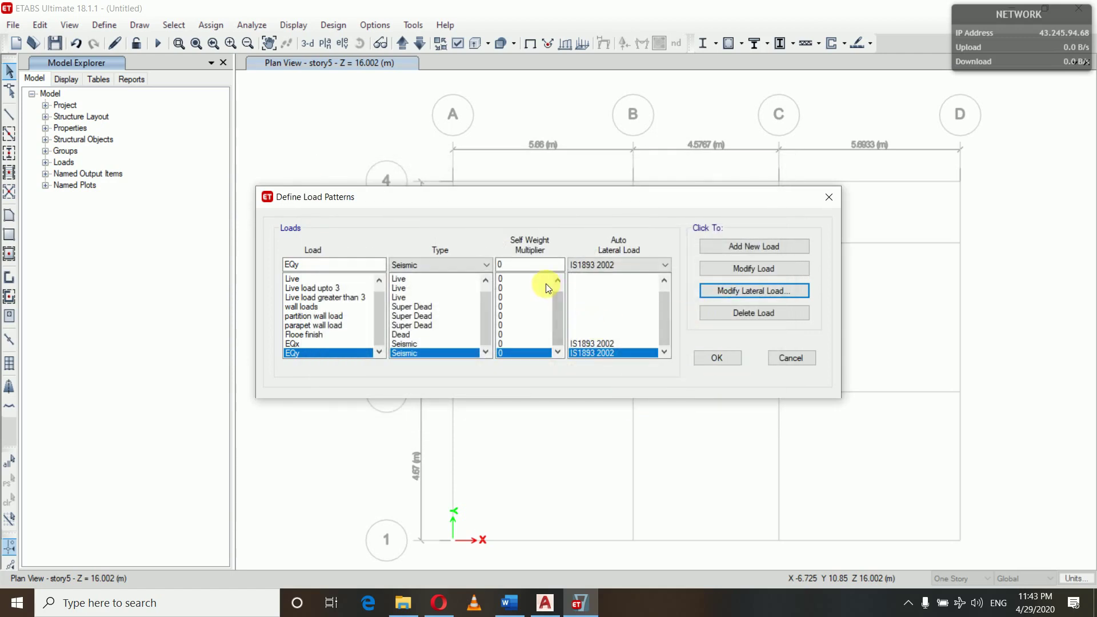
pyautogui.click(727, 358)
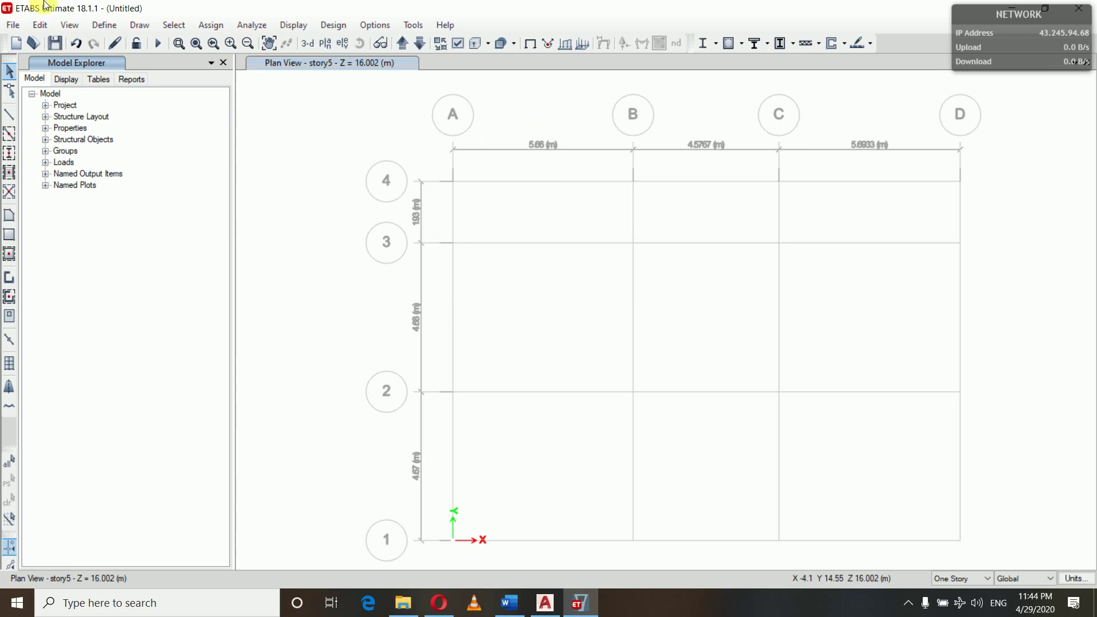
# - Create a new mass source from Define > Mass Source, with default name MsSrc2 ready to rename
pyautogui.click(106, 24)
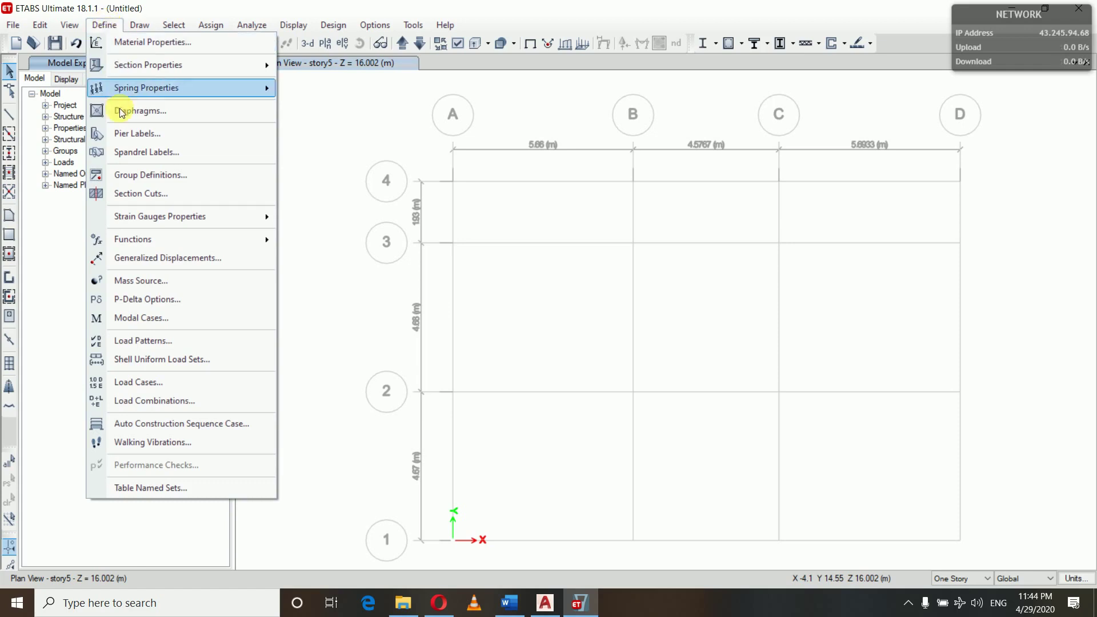
pyautogui.click(126, 282)
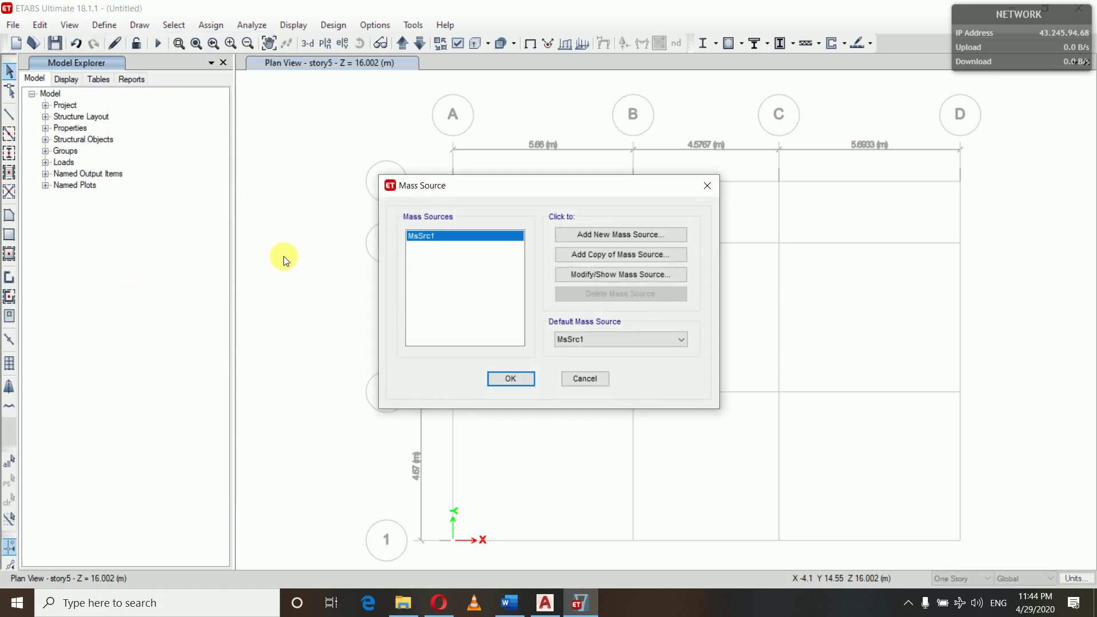
pyautogui.click(615, 235)
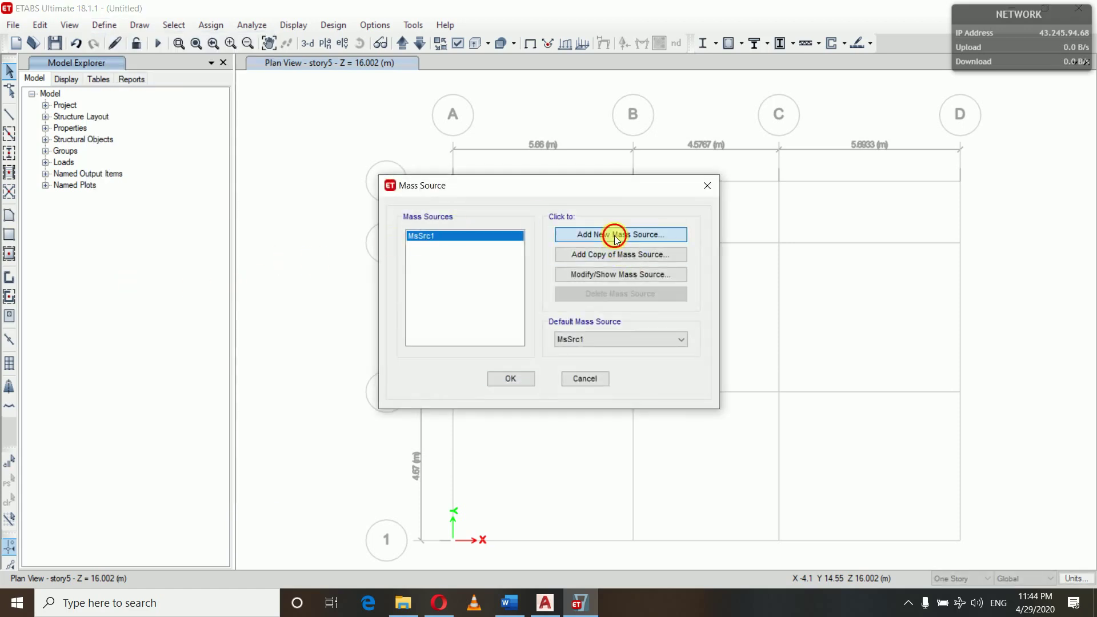
pyautogui.click(438, 209)
# - Rename to 'mass source' and base mass only on specified load patterns
pyautogui.press('BackSpace')
pyautogui.press('BackSpace')
pyautogui.press('BackSpace')
pyautogui.press('BackSpace')
pyautogui.press('BackSpace')
pyautogui.press('BackSpace')
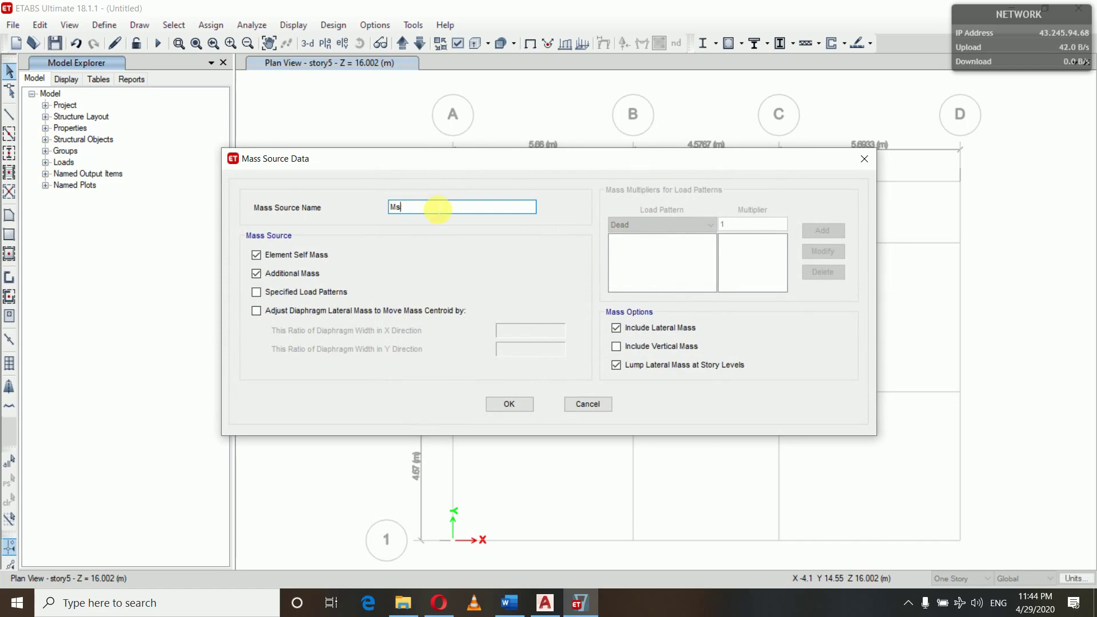
pyautogui.write('mass source')
pyautogui.click(256, 255)
pyautogui.click(256, 273)
pyautogui.click(258, 293)
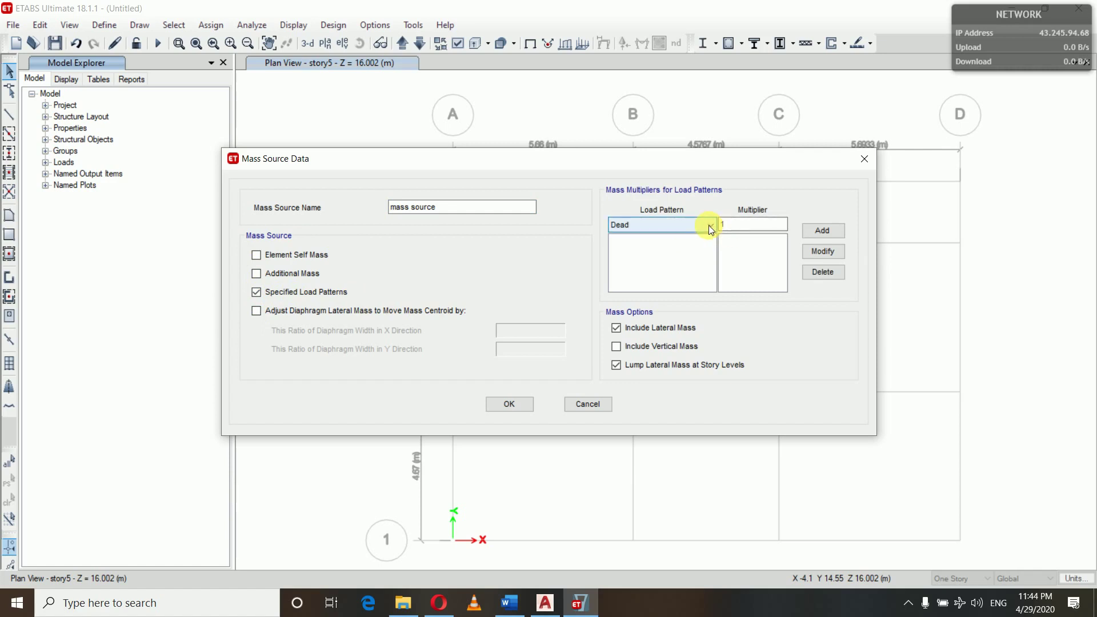
# - Add Dead at multiplier 1 and Live load upto 3 at 0.25
pyautogui.click(726, 225)
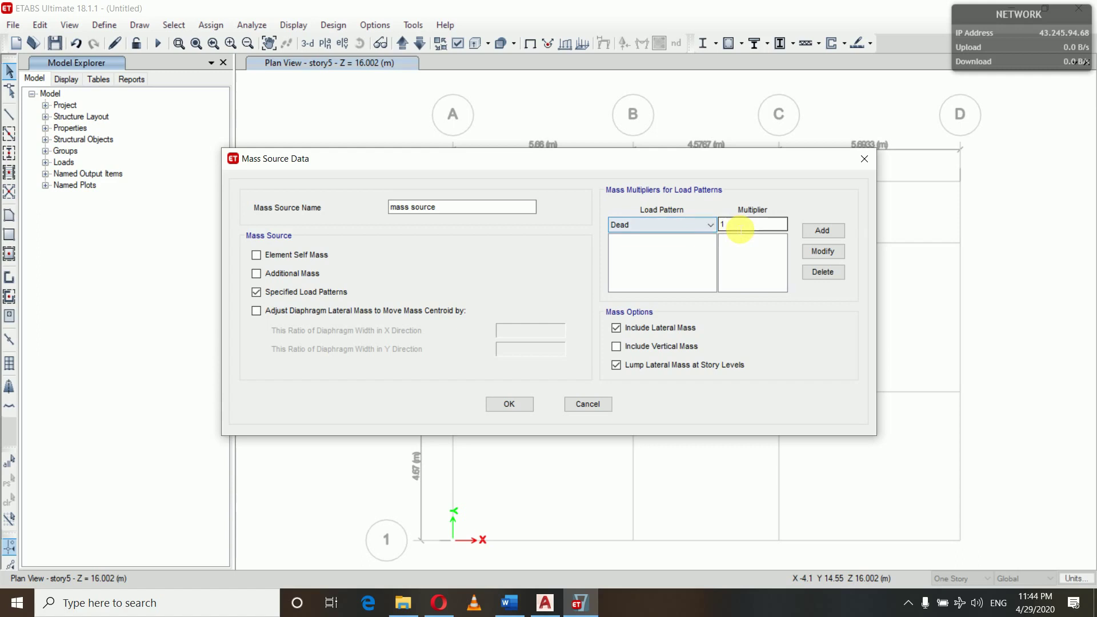
pyautogui.click(817, 230)
pyautogui.click(709, 224)
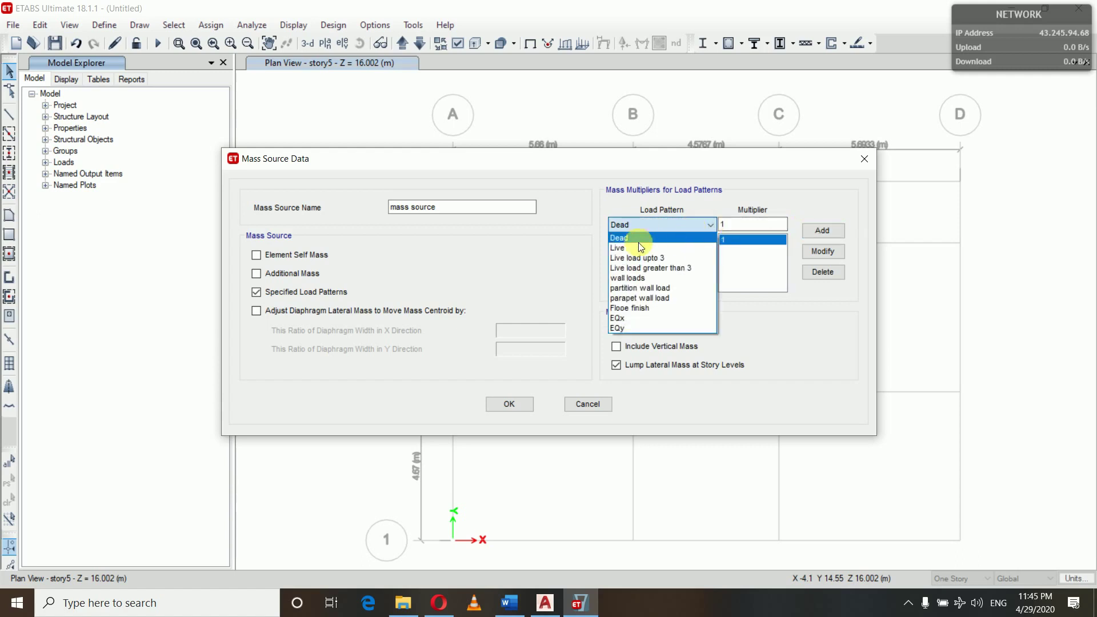
pyautogui.click(639, 258)
pyautogui.click(743, 227)
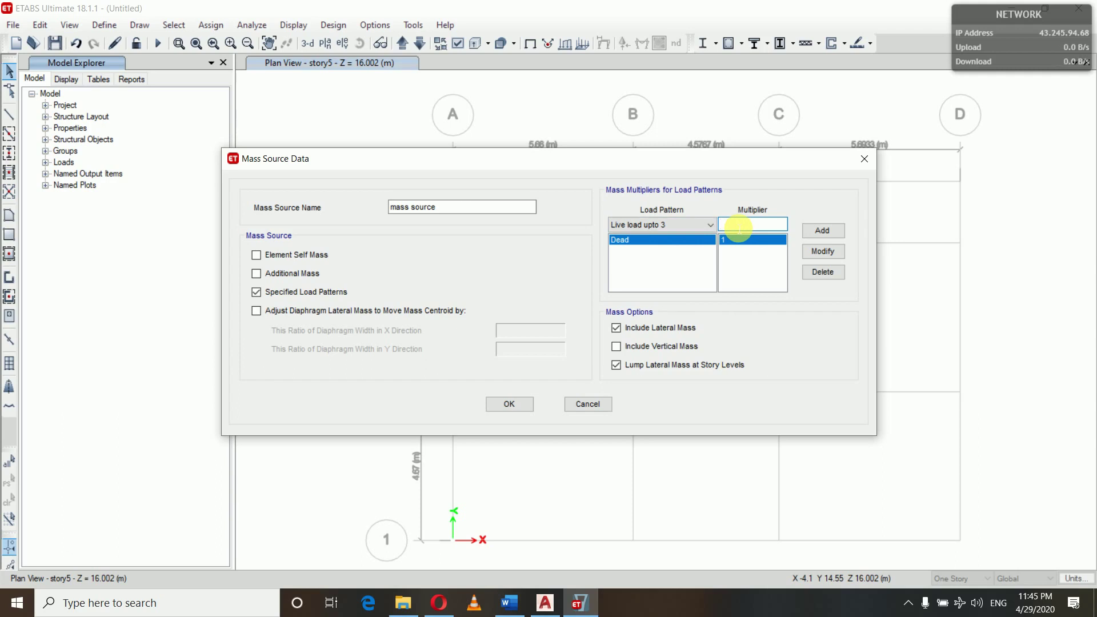
pyautogui.write('0.25')
pyautogui.click(819, 227)
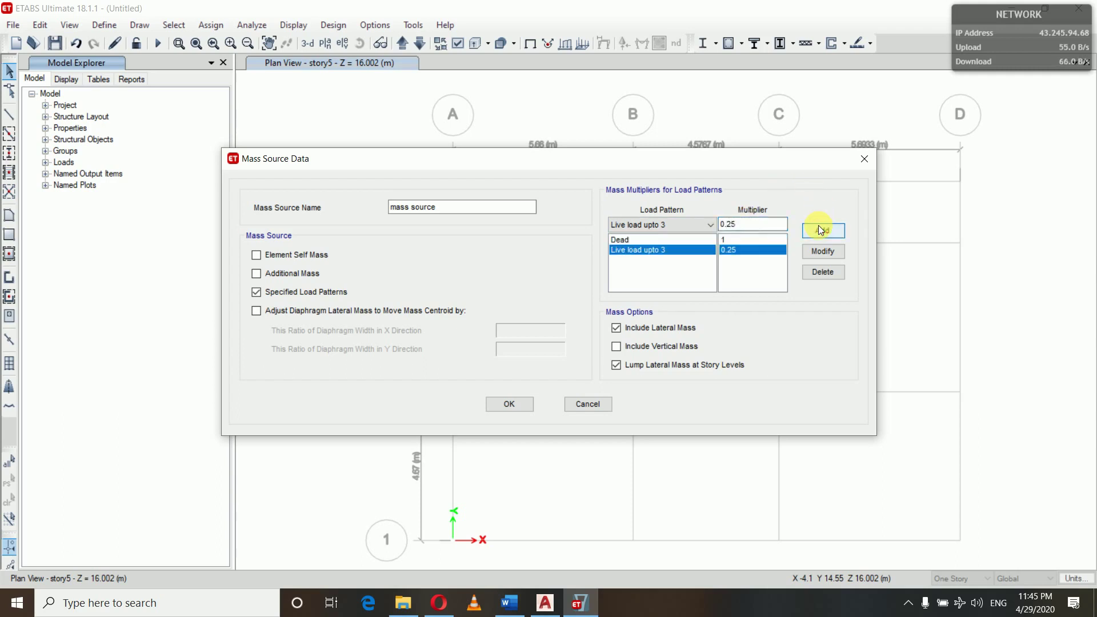
# - Add Live load greater than 3 at 0.5 and wall loads at 1
pyautogui.click(697, 225)
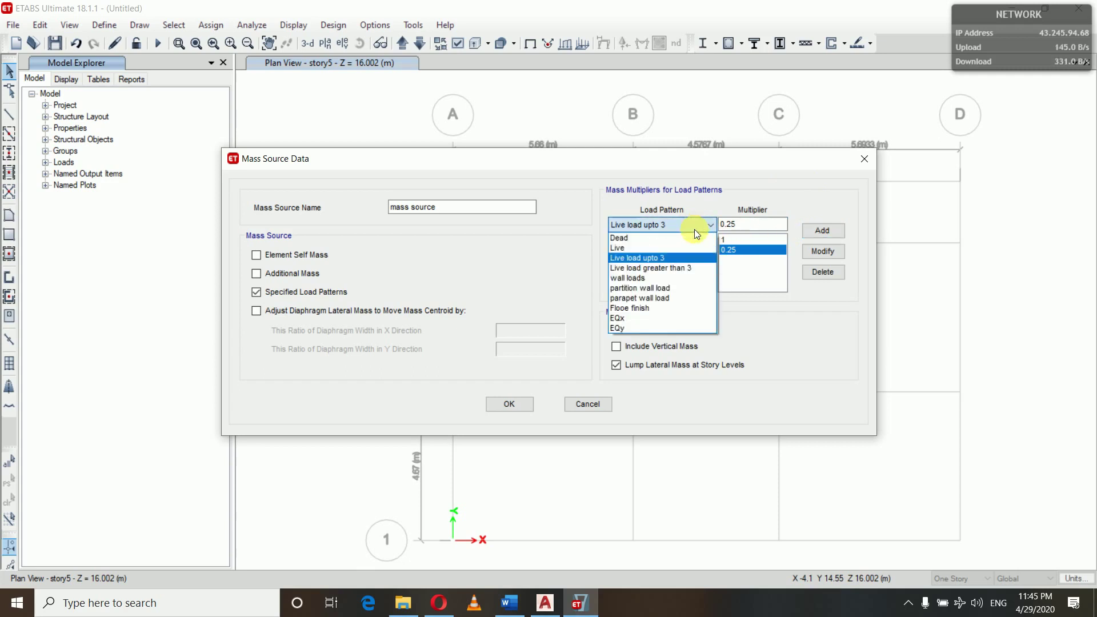
pyautogui.click(680, 267)
pyautogui.doubleClick(734, 224)
pyautogui.write('0.')
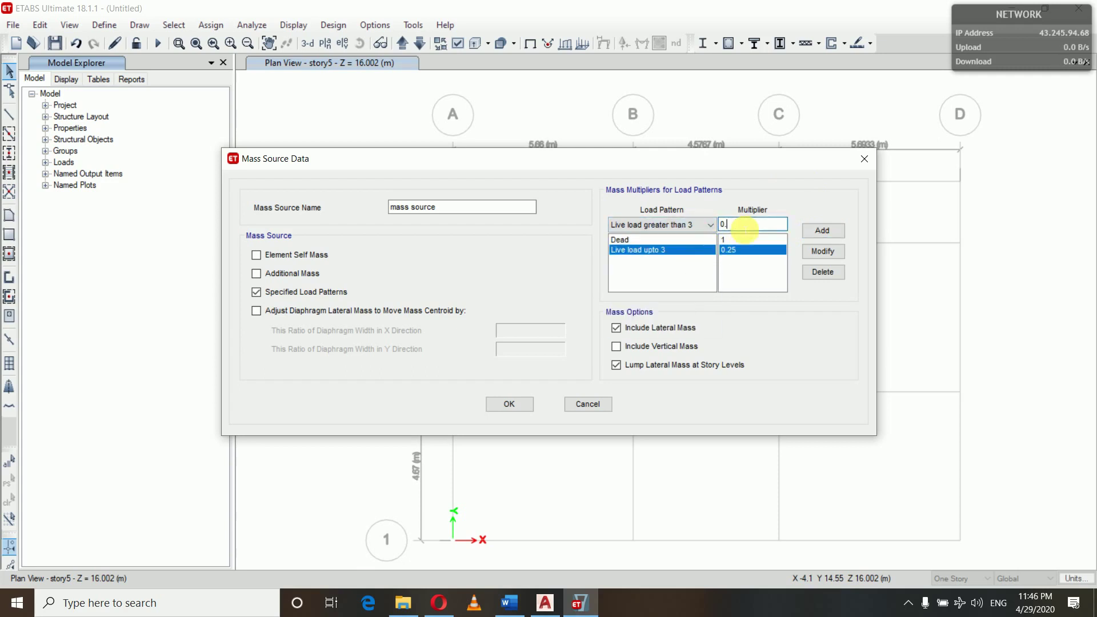
pyautogui.write('5')
pyautogui.click(815, 231)
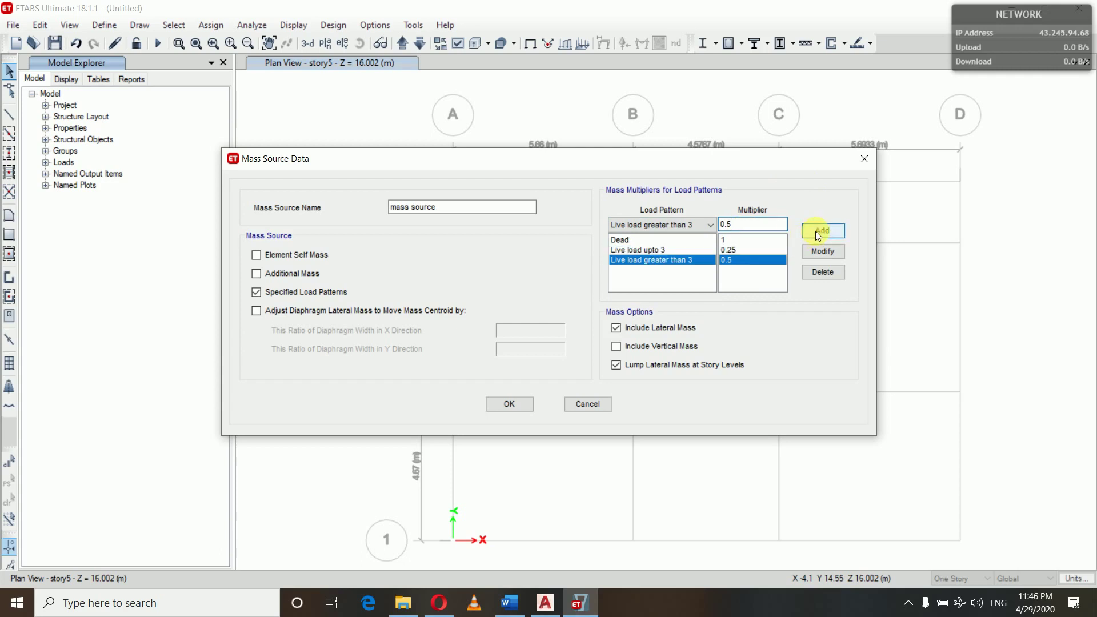
pyautogui.click(709, 225)
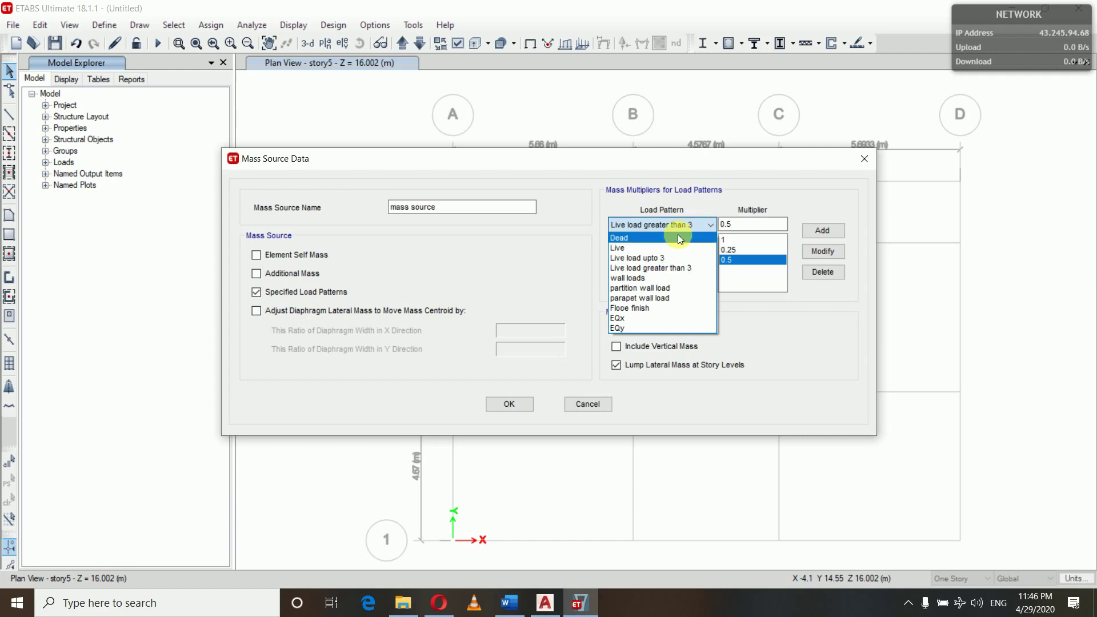
pyautogui.click(642, 278)
pyautogui.click(758, 228)
pyautogui.press('BackSpace')
pyautogui.press('BackSpace')
pyautogui.press('BackSpace')
pyautogui.write('1')
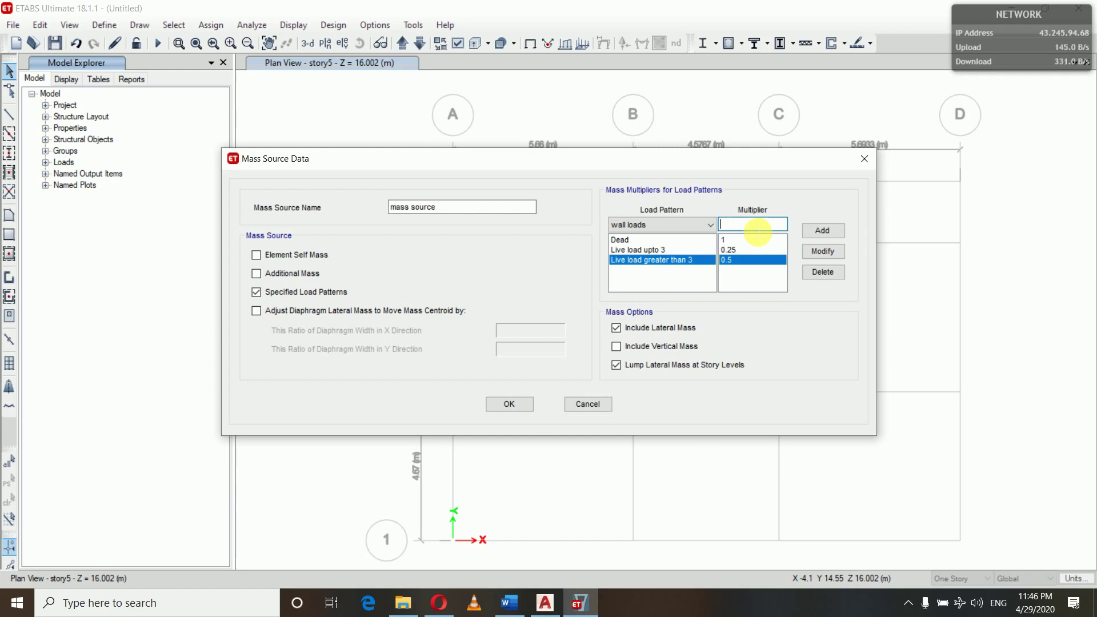
pyautogui.click(819, 228)
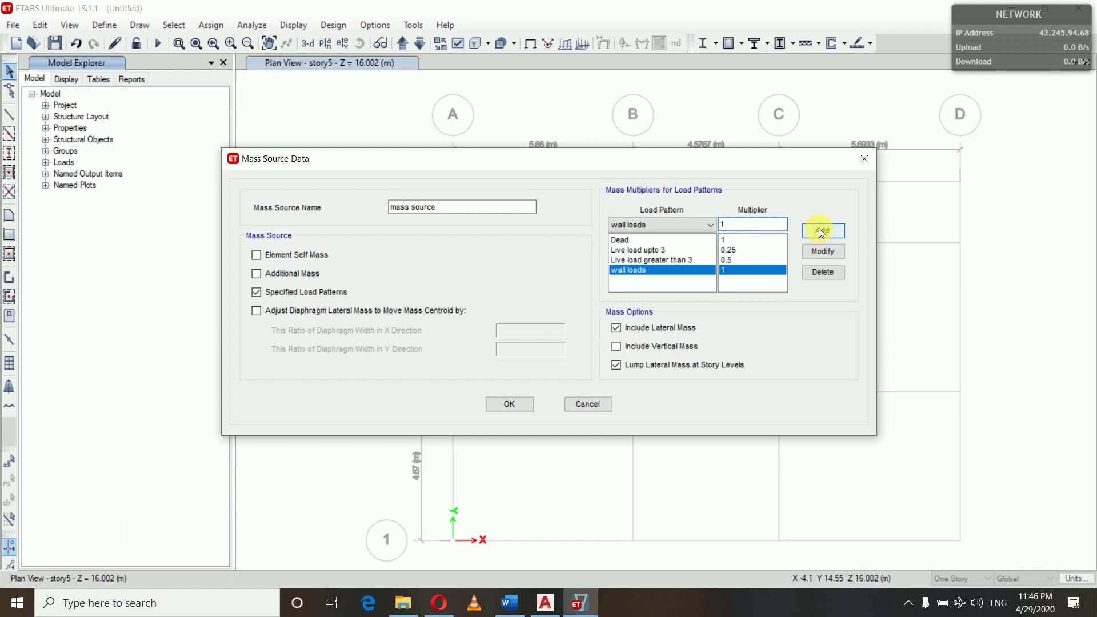
# - Add partition wall load, parapet wall load and Flooe finish, each at multiplier 1
pyautogui.click(705, 225)
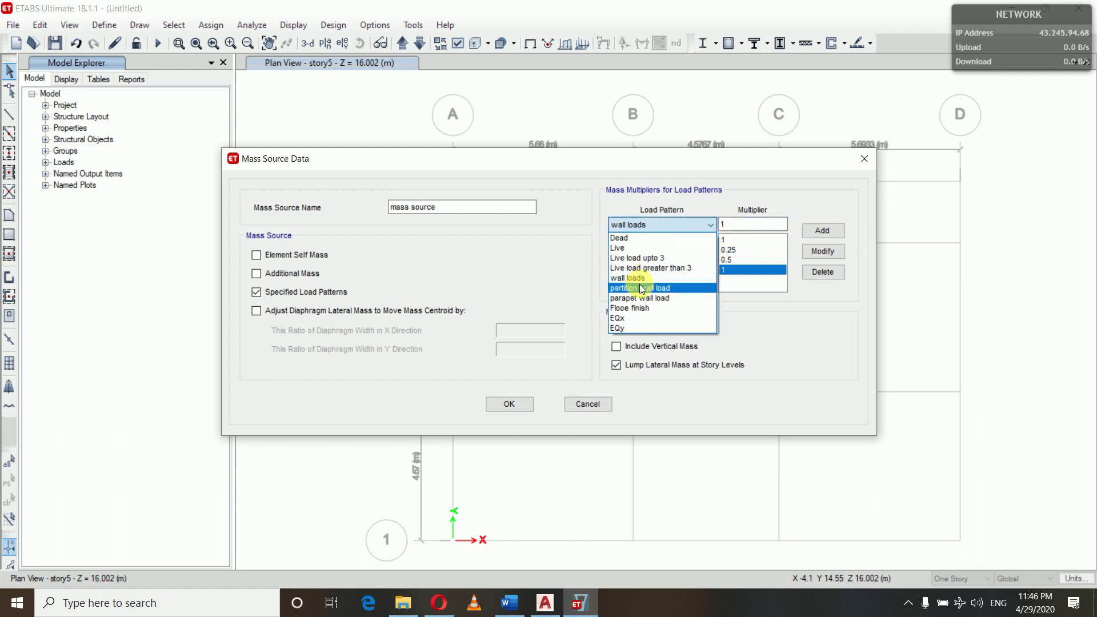
pyautogui.click(640, 287)
pyautogui.click(815, 232)
pyautogui.click(698, 228)
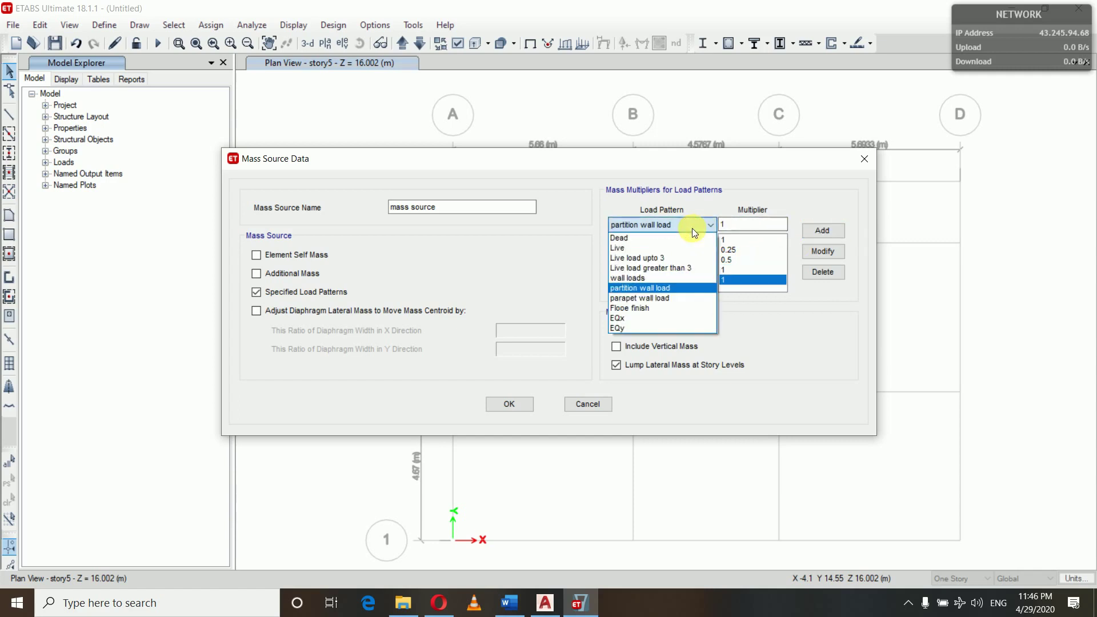
pyautogui.click(661, 299)
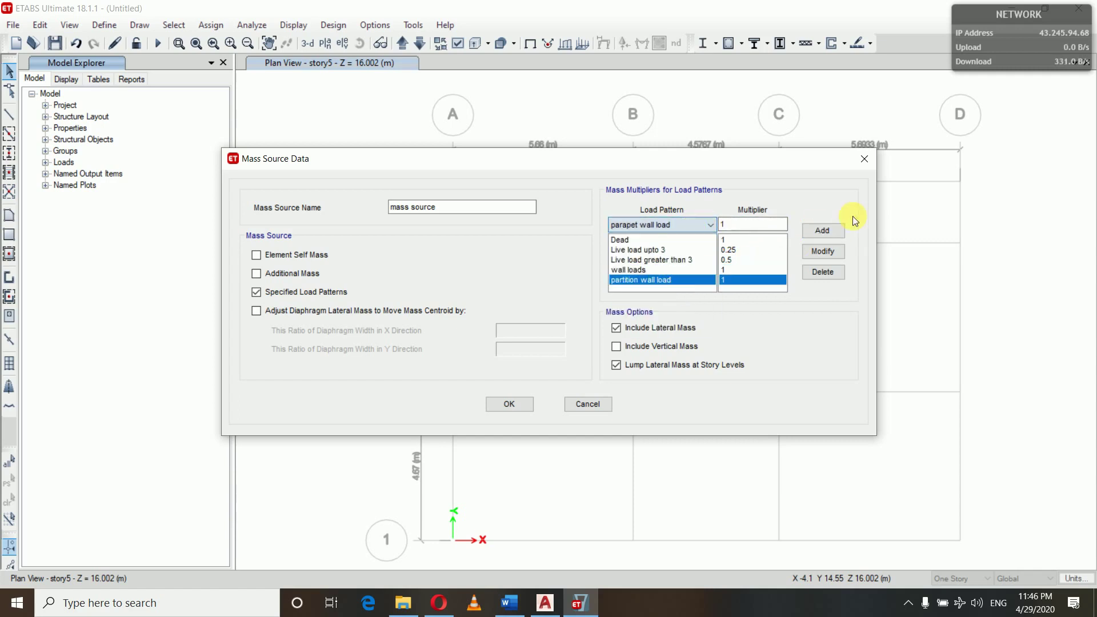
pyautogui.click(824, 230)
pyautogui.click(710, 225)
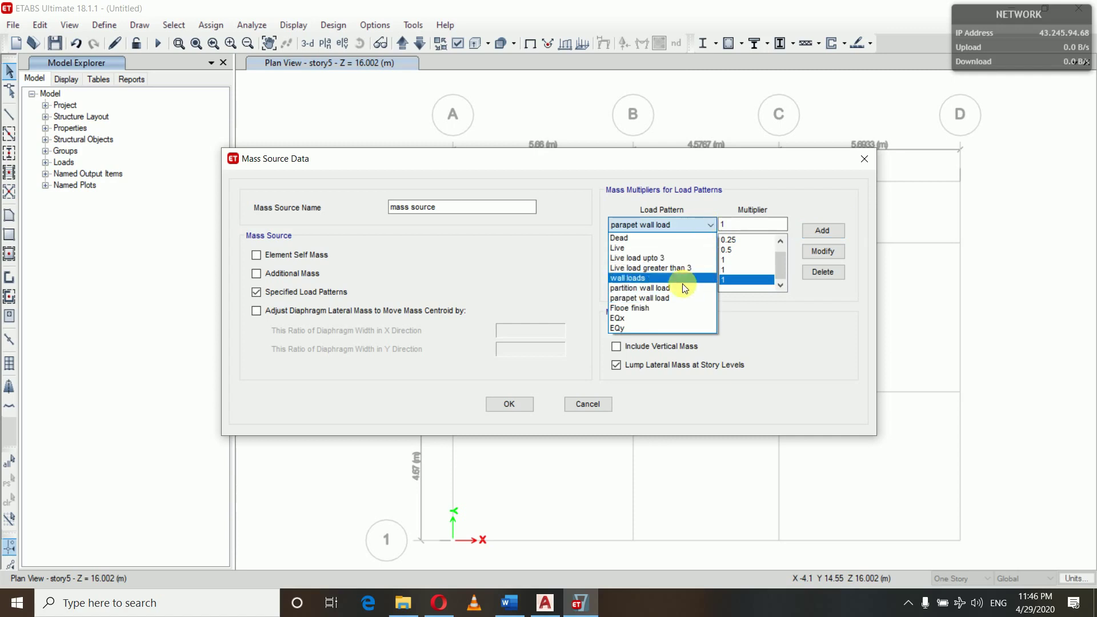
pyautogui.click(654, 307)
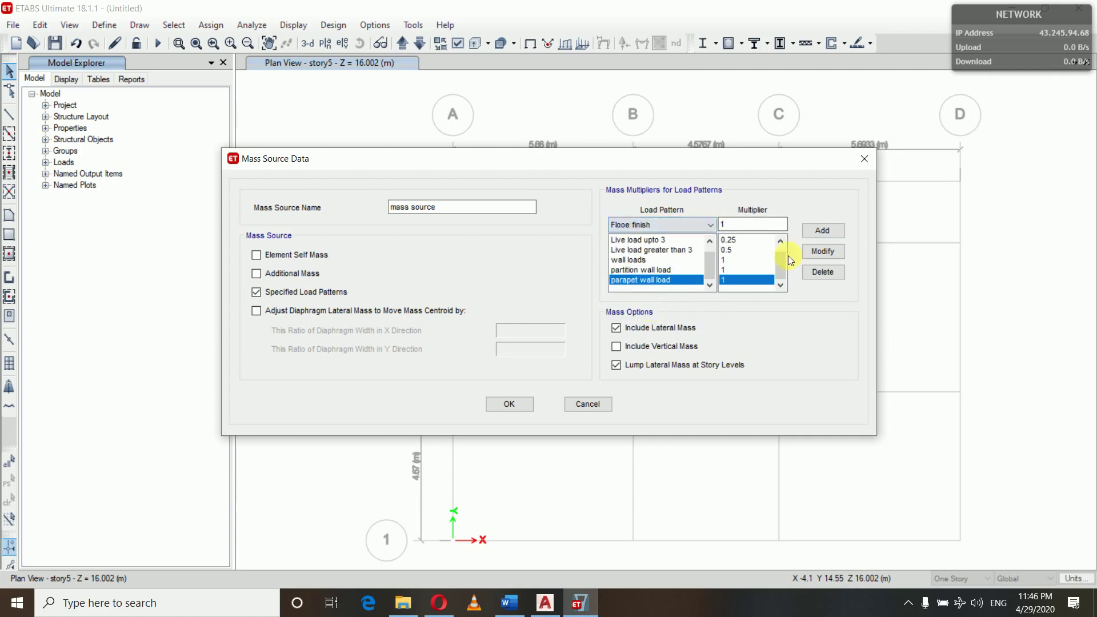
pyautogui.click(818, 232)
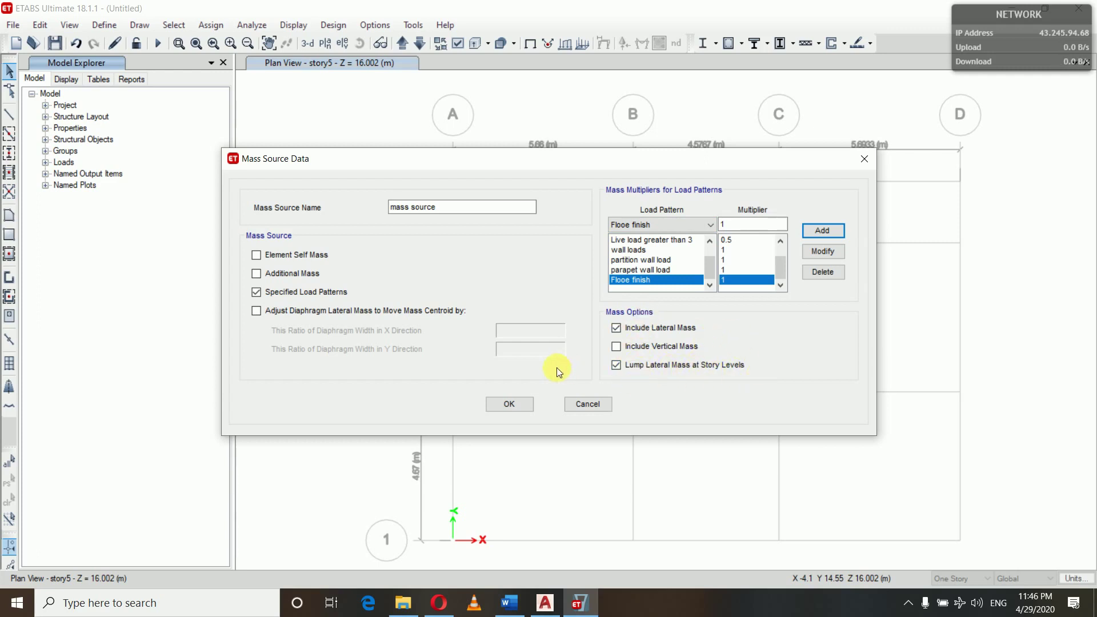
# - Save the mass source and start a new load combination, Comb1, with Dead at 1
pyautogui.click(507, 405)
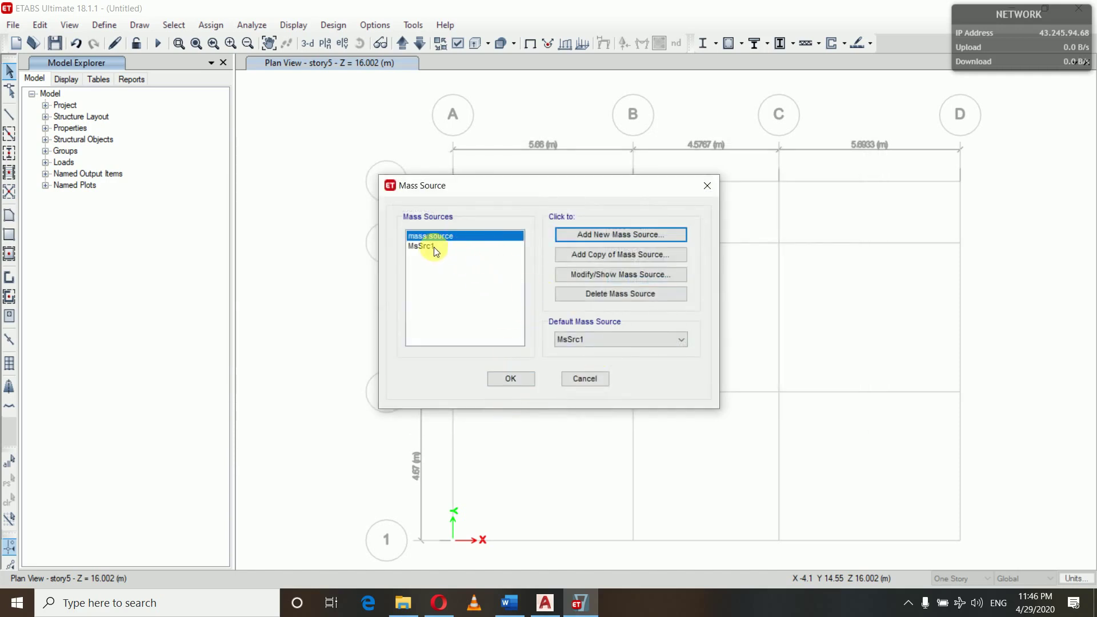
pyautogui.click(509, 379)
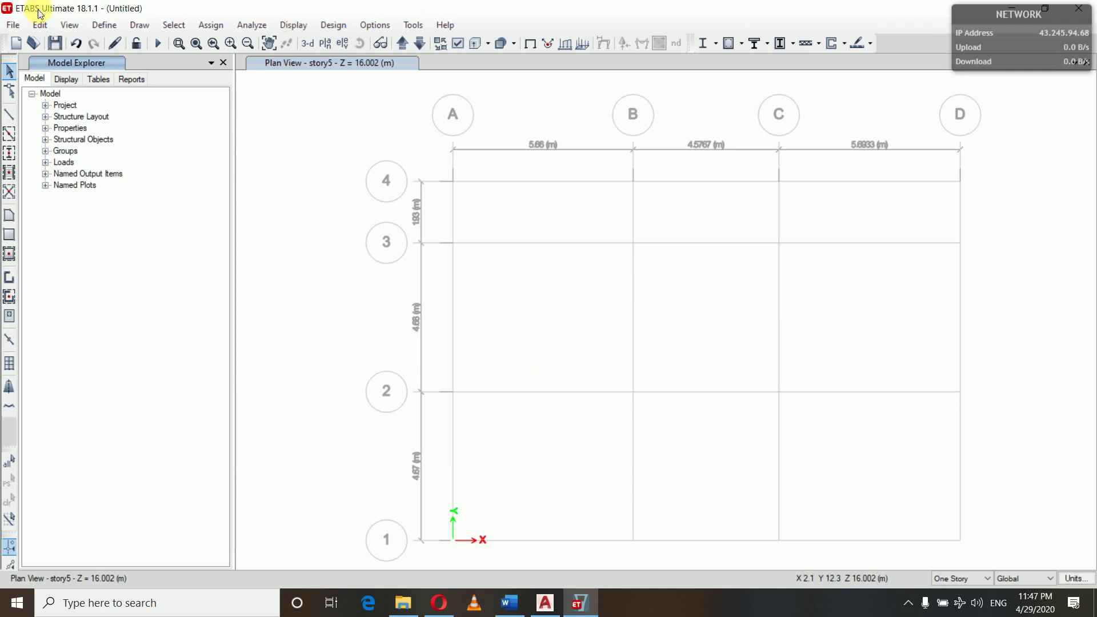
pyautogui.click(113, 25)
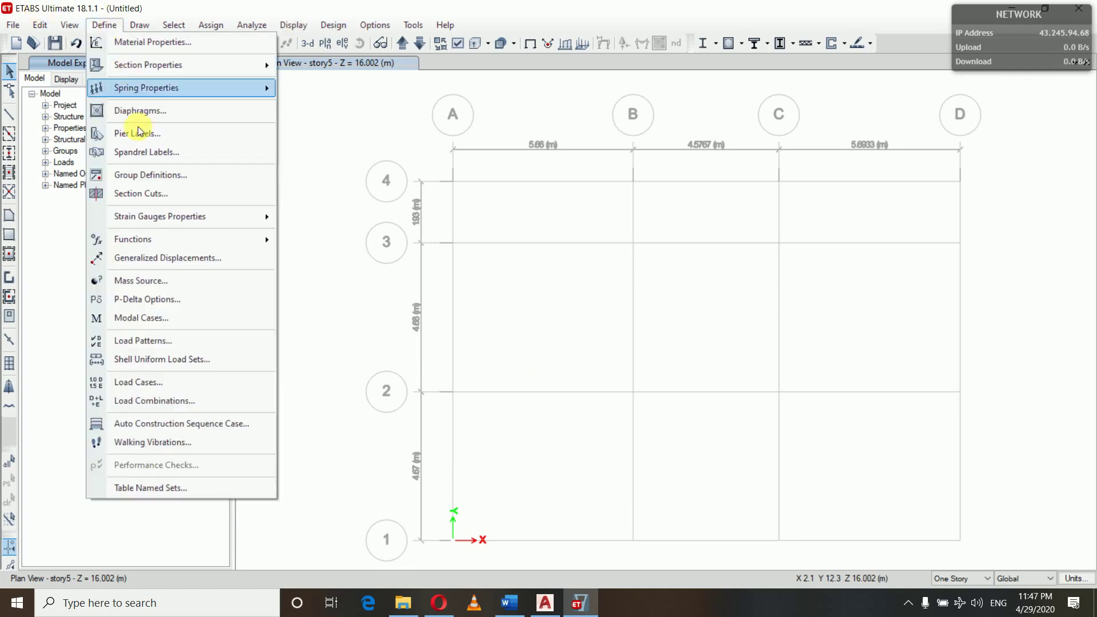
pyautogui.click(148, 404)
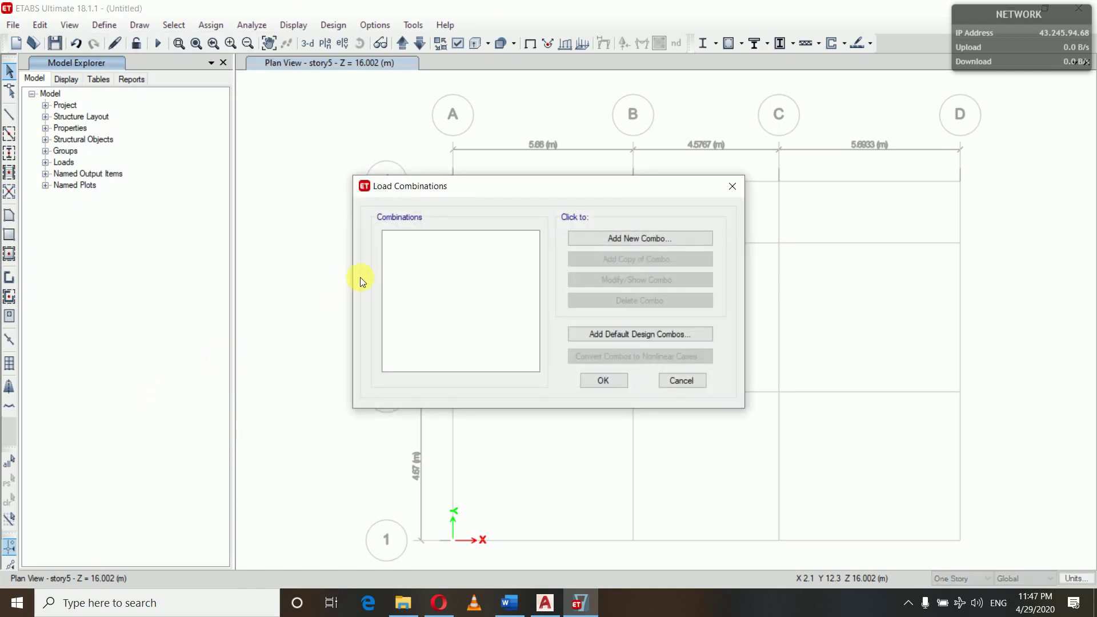
pyautogui.click(648, 240)
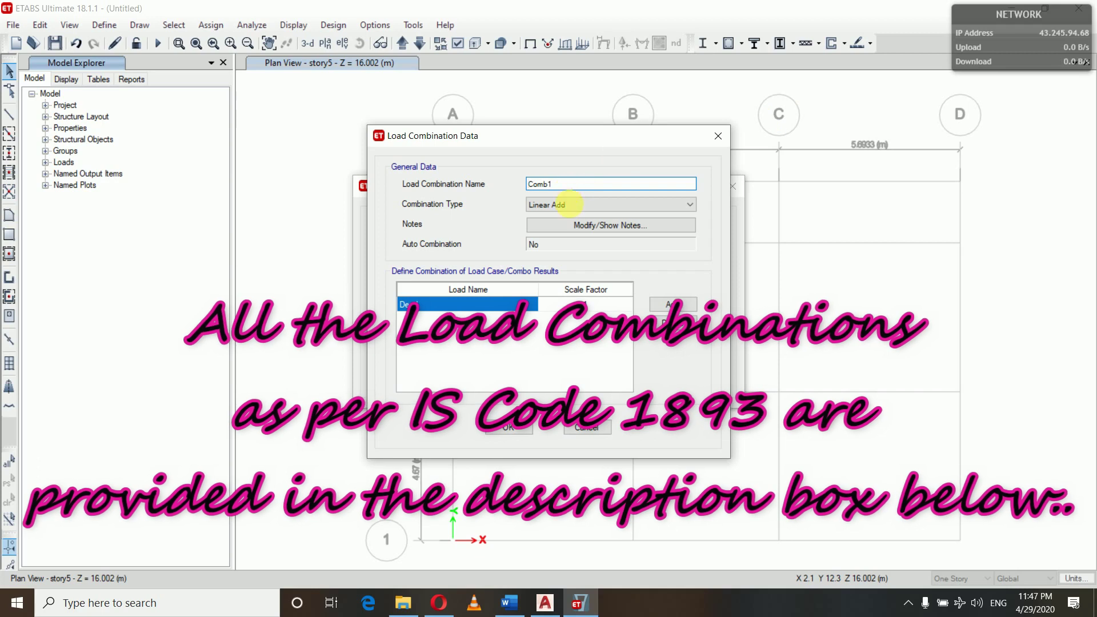
pyautogui.click(580, 205)
# - Keep Comb1 as Linear Add and set Dead's scale factor to 1.5
pyautogui.click(564, 218)
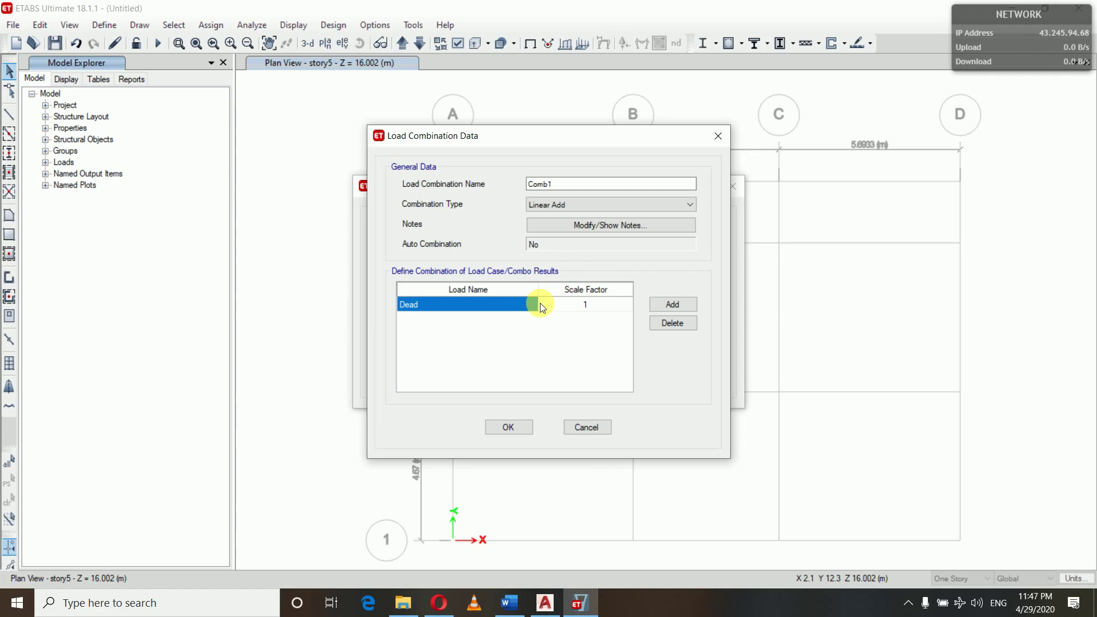
pyautogui.click(577, 307)
pyautogui.click(580, 306)
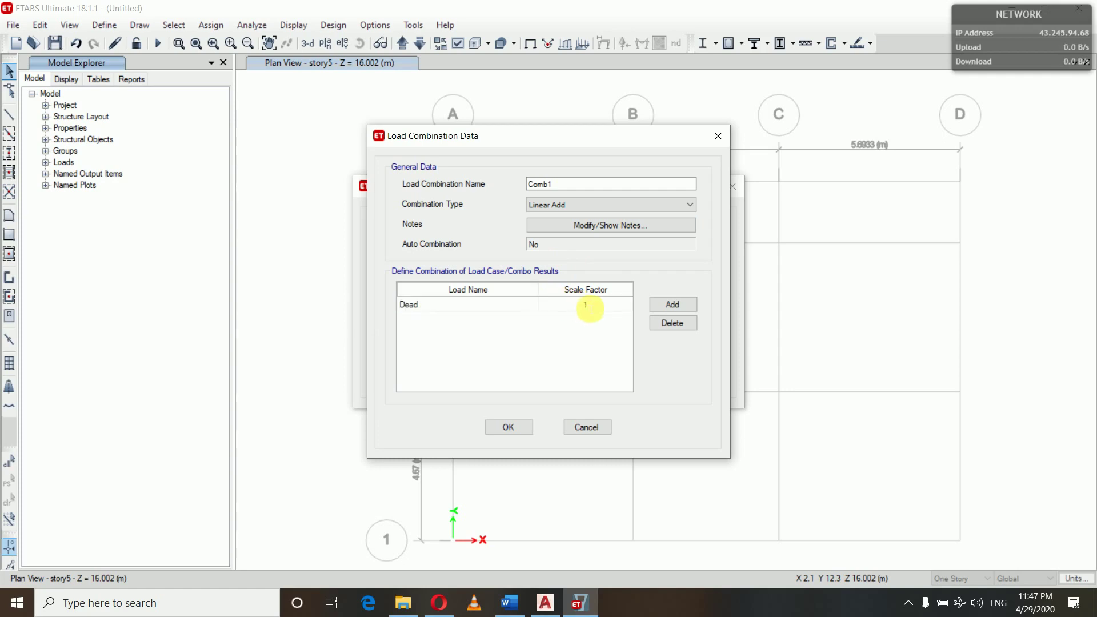
pyautogui.write('.5')
pyautogui.press('Return')
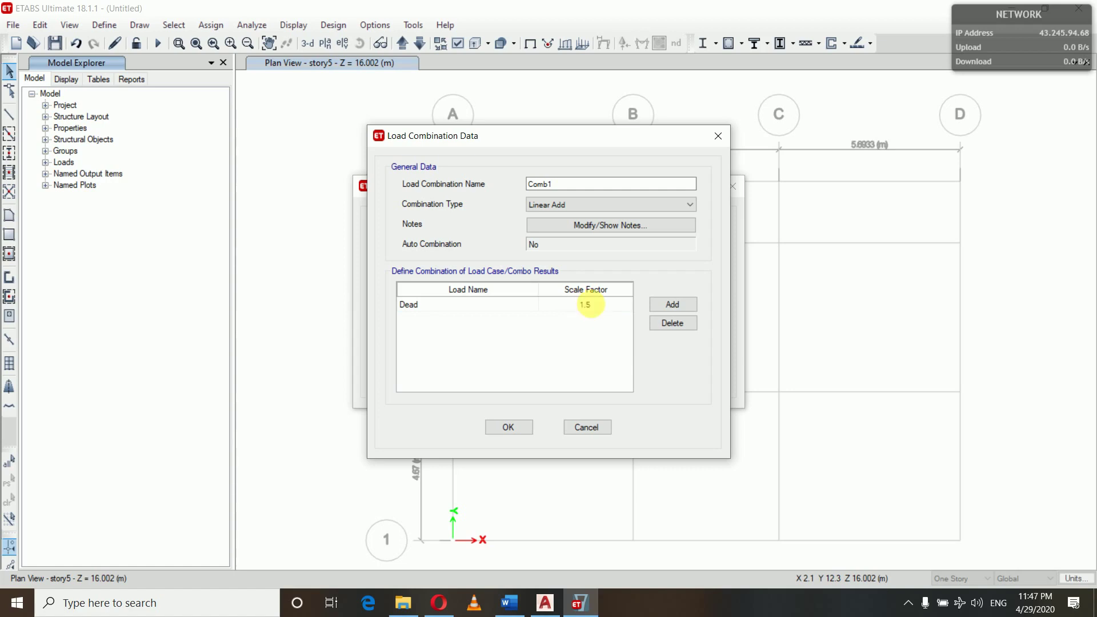
# - Add wall loads at scale factor 1.5 and start a third load row
pyautogui.click(675, 307)
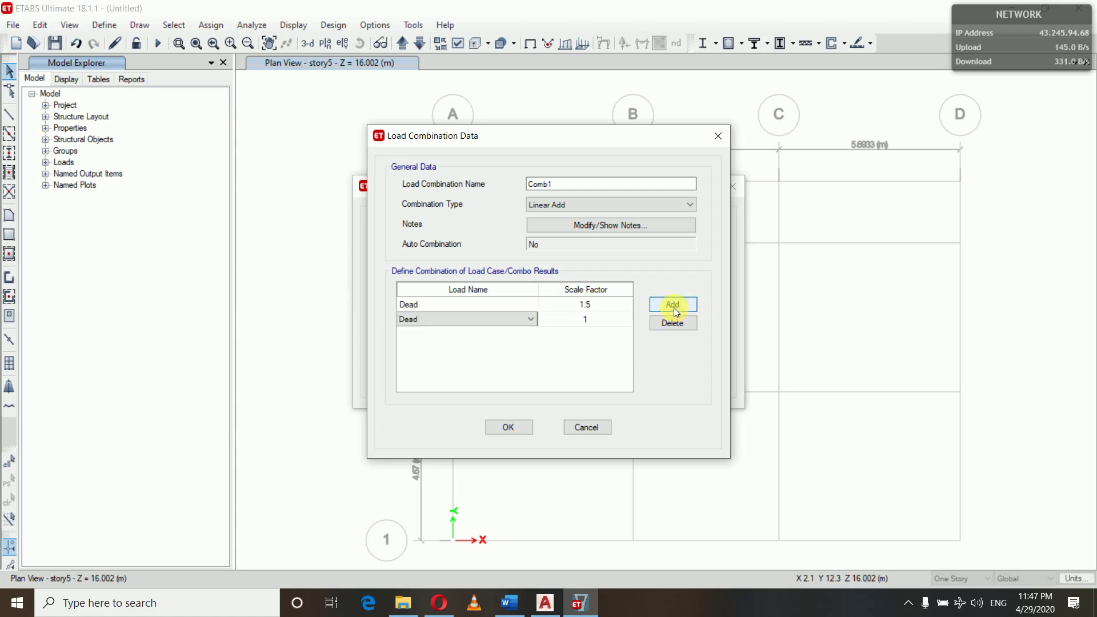
pyautogui.click(526, 319)
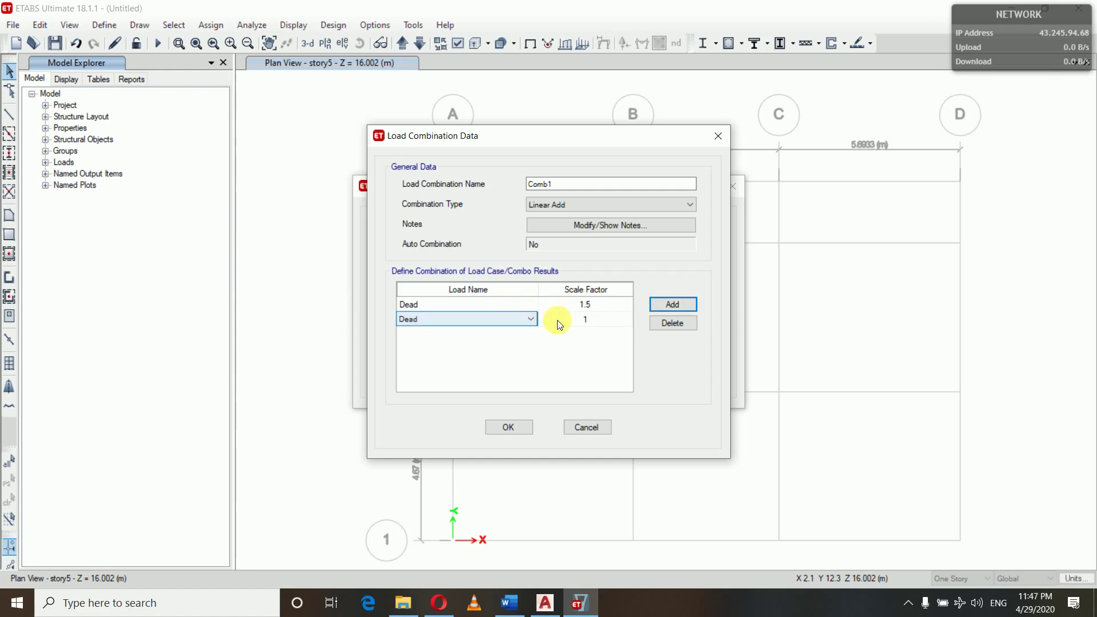
pyautogui.click(520, 317)
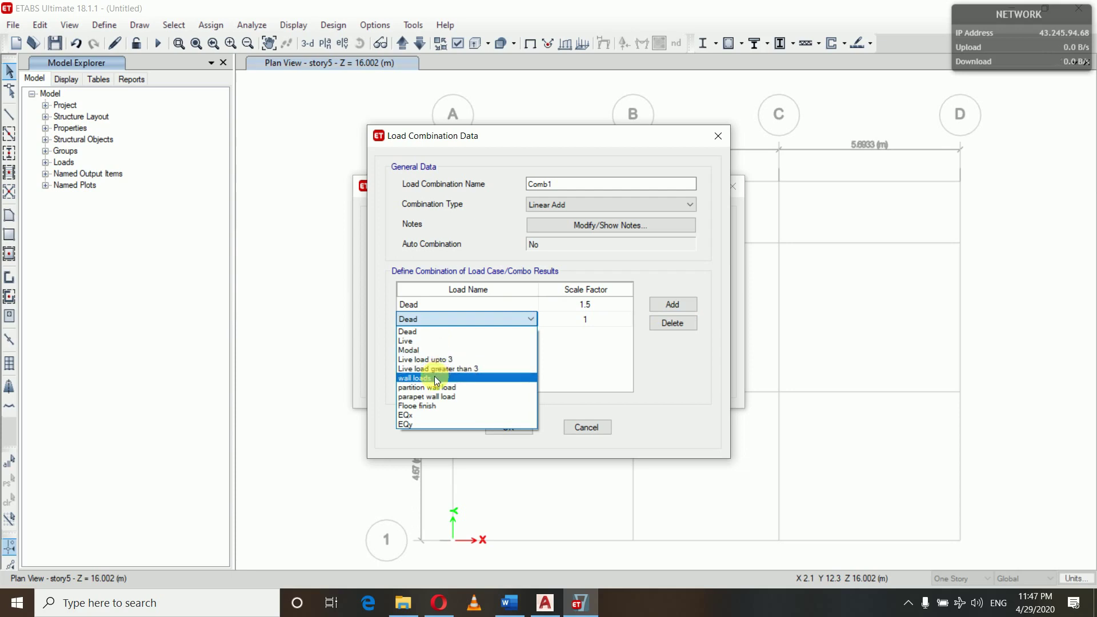
pyautogui.click(435, 377)
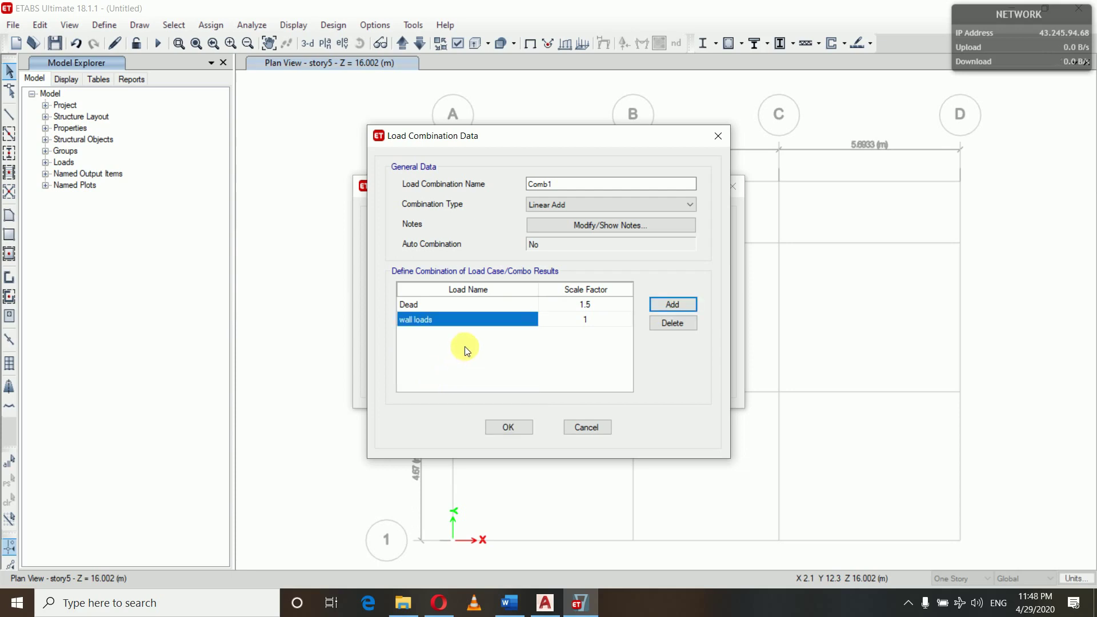
pyautogui.click(591, 321)
pyautogui.click(591, 319)
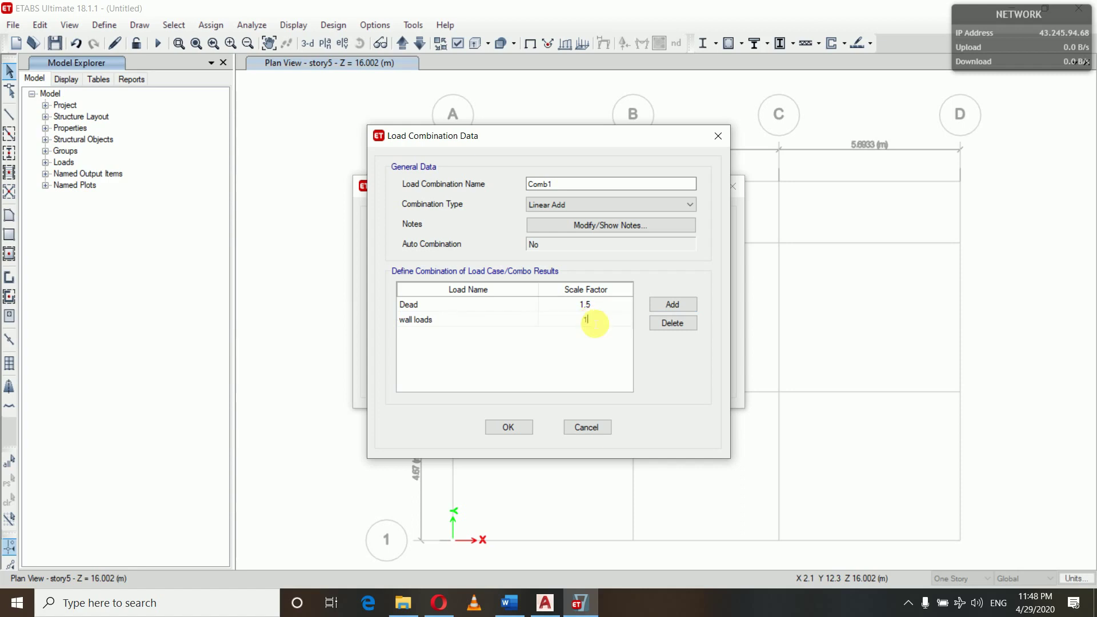
pyautogui.write('.5')
pyautogui.click(656, 305)
pyautogui.click(505, 335)
pyautogui.click(528, 332)
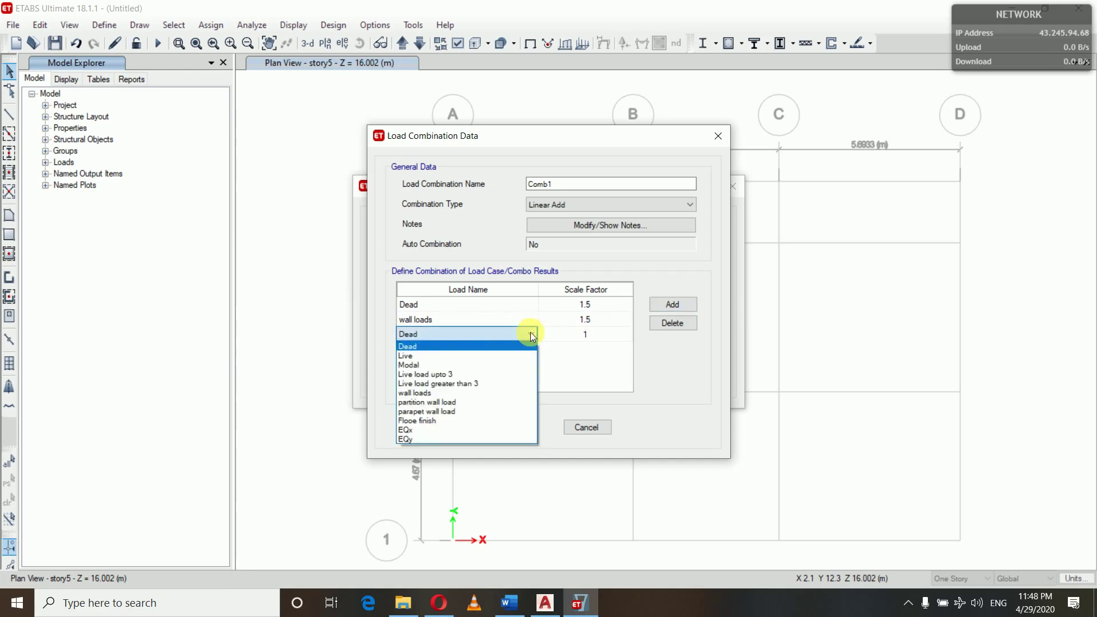
# - Add Live load upto 3 and Live load greater than 3 to Comb1, each at 1.5
pyautogui.click(439, 374)
pyautogui.click(593, 334)
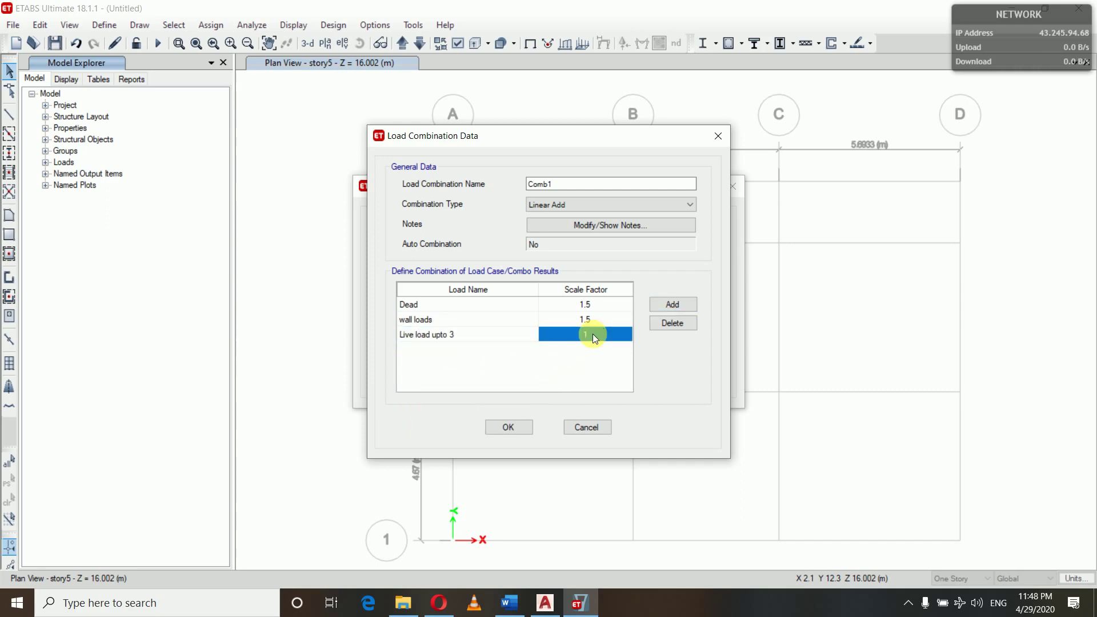
pyautogui.write('1.5')
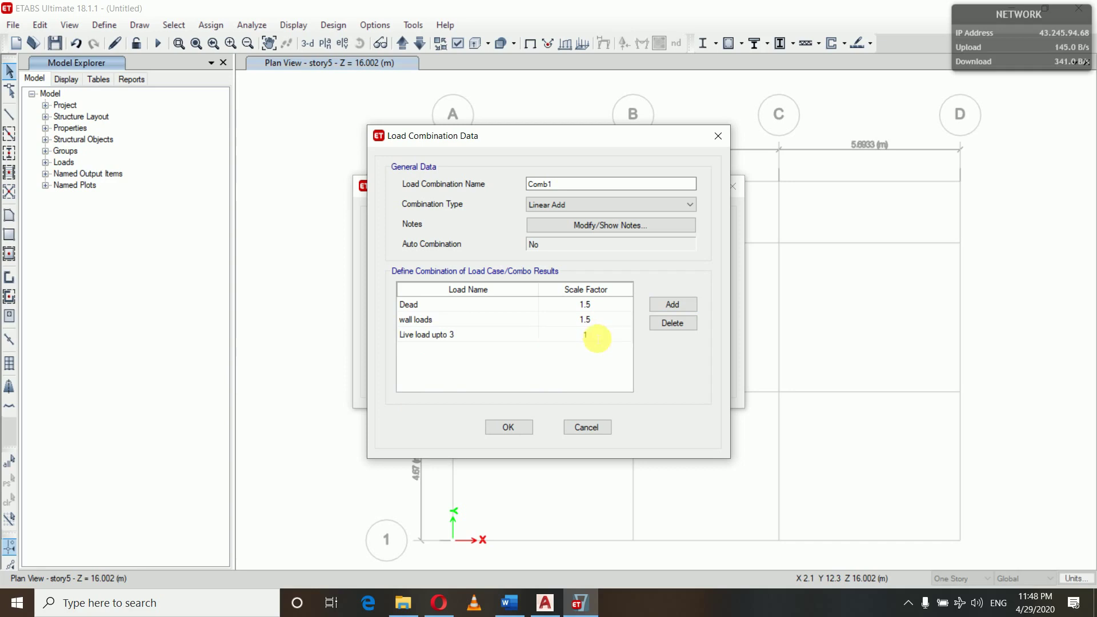
pyautogui.click(658, 308)
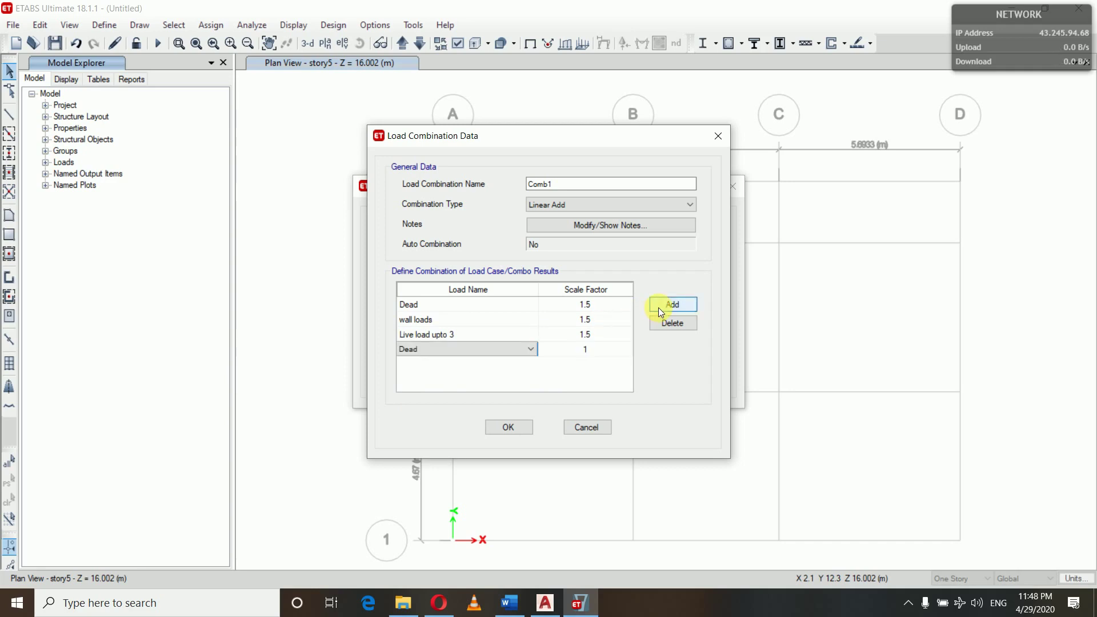
pyautogui.click(497, 349)
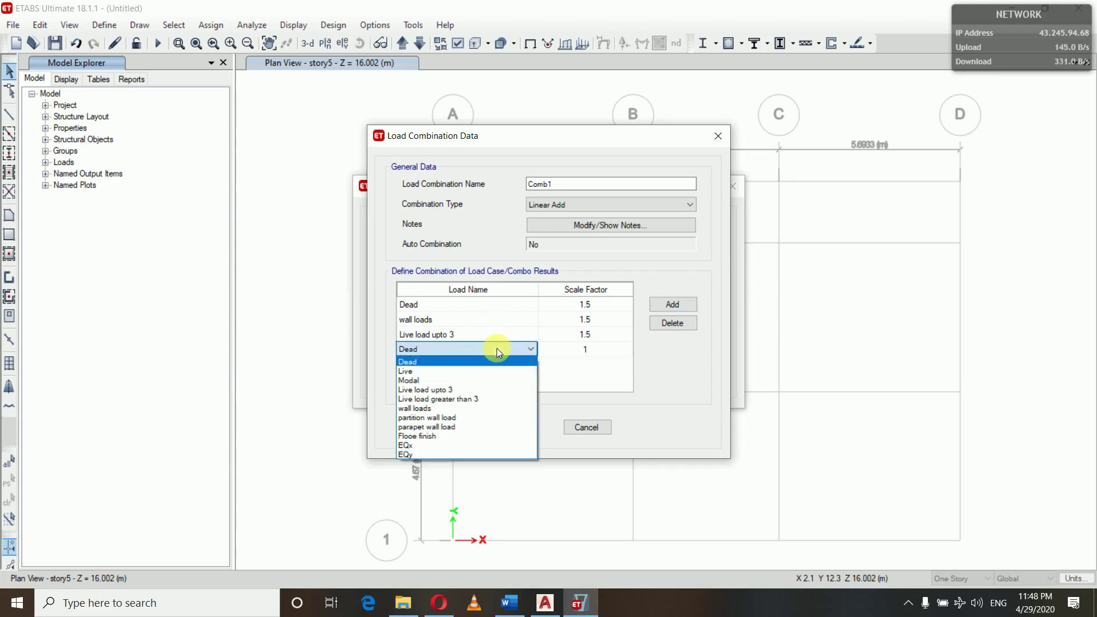
pyautogui.click(440, 399)
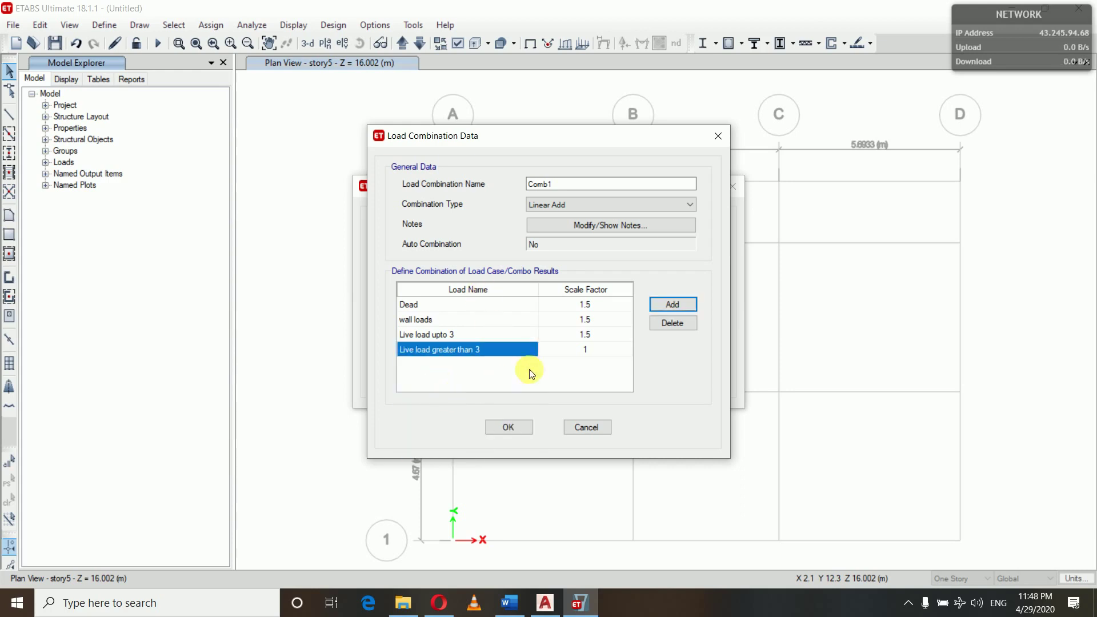
pyautogui.click(584, 347)
pyautogui.write('1.5')
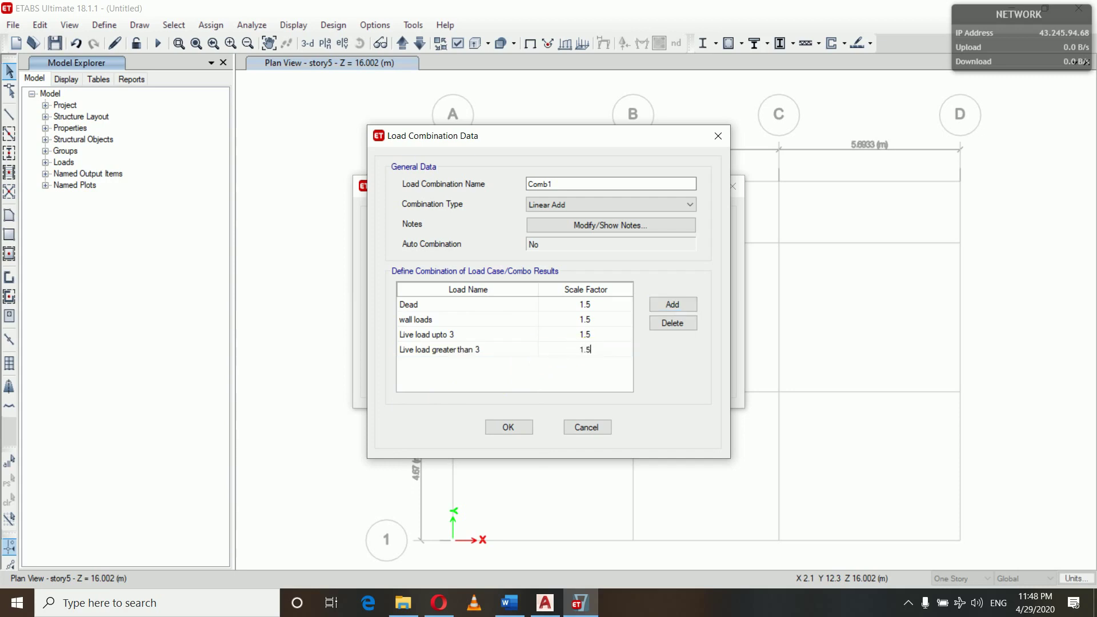
pyautogui.click(672, 305)
# - Remove the extra empty row and save Comb1
pyautogui.click(673, 305)
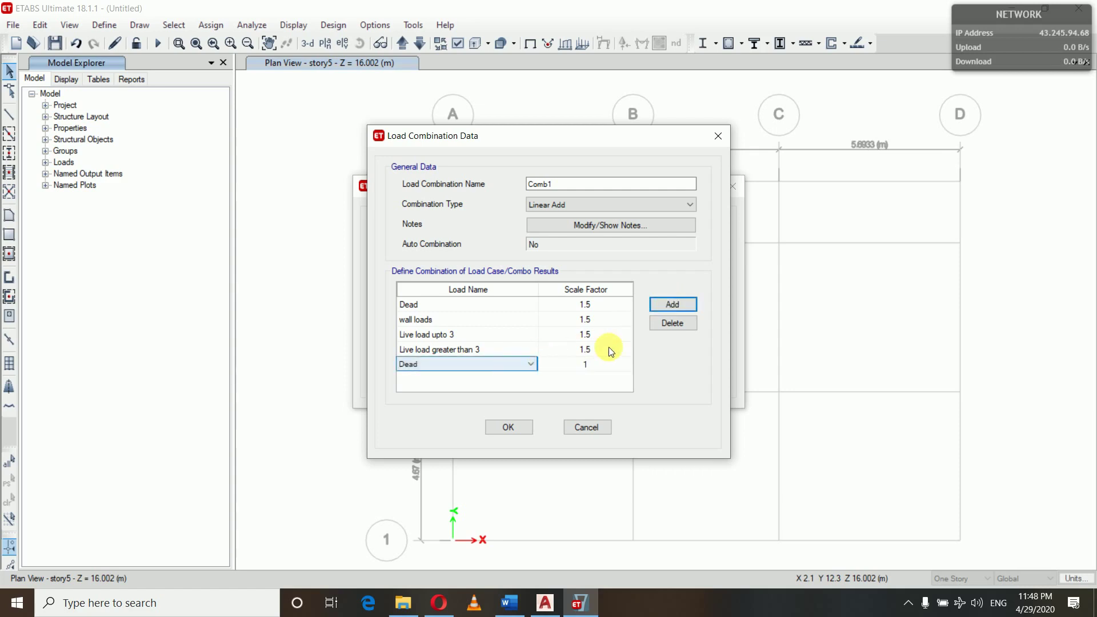
pyautogui.click(673, 323)
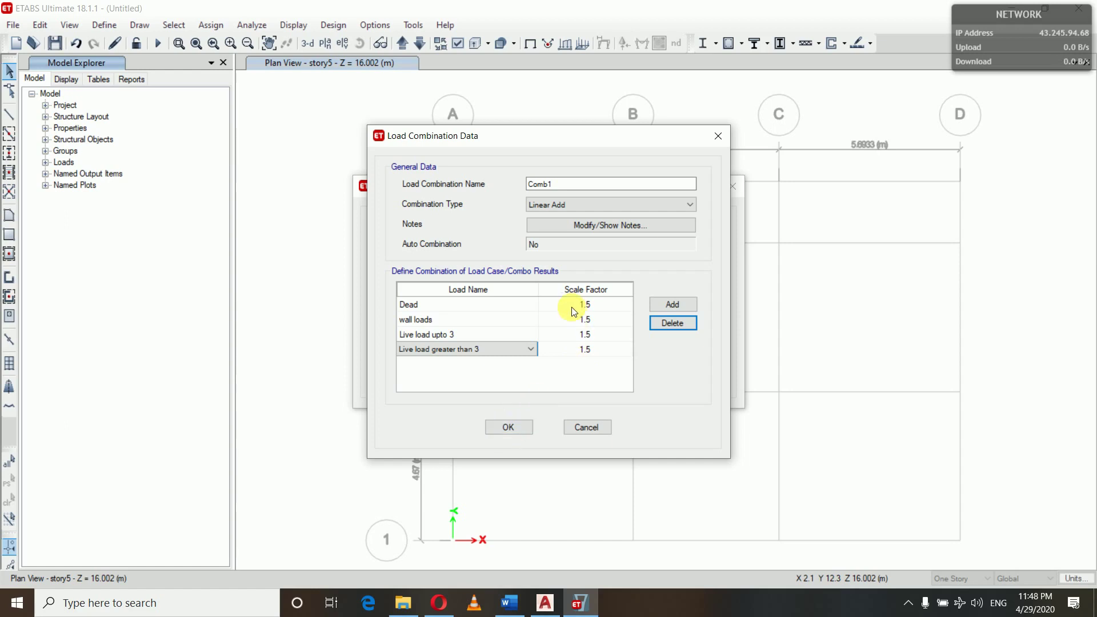
pyautogui.click(509, 428)
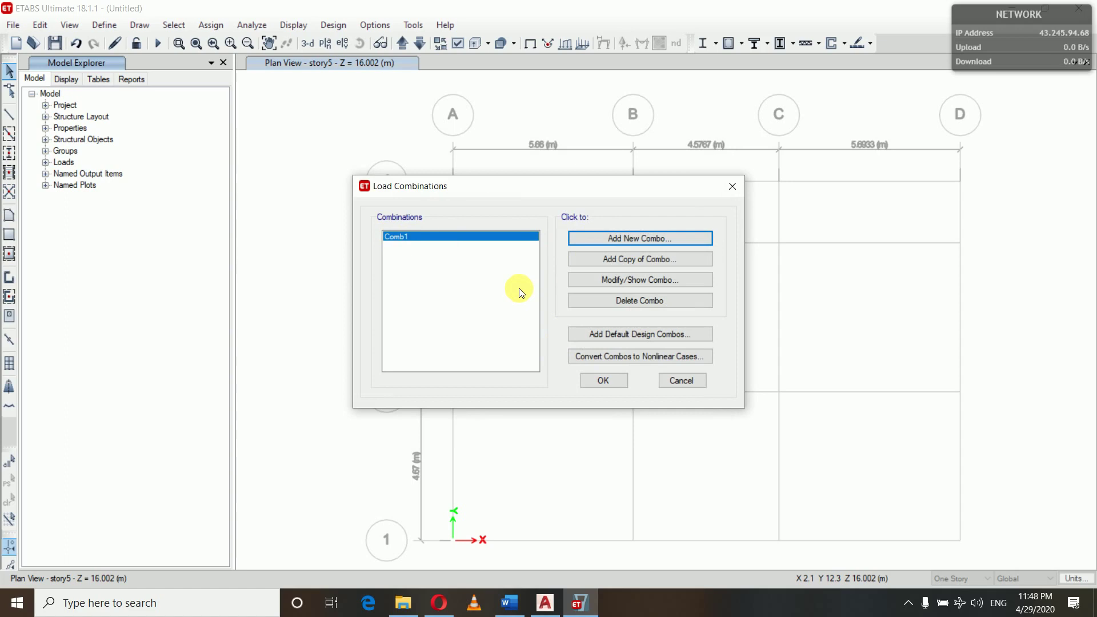
# - Copy Comb1 to build combinations Comb2 through Comb9, then start a new combination Comb10
pyautogui.click(640, 257)
pyautogui.click(532, 366)
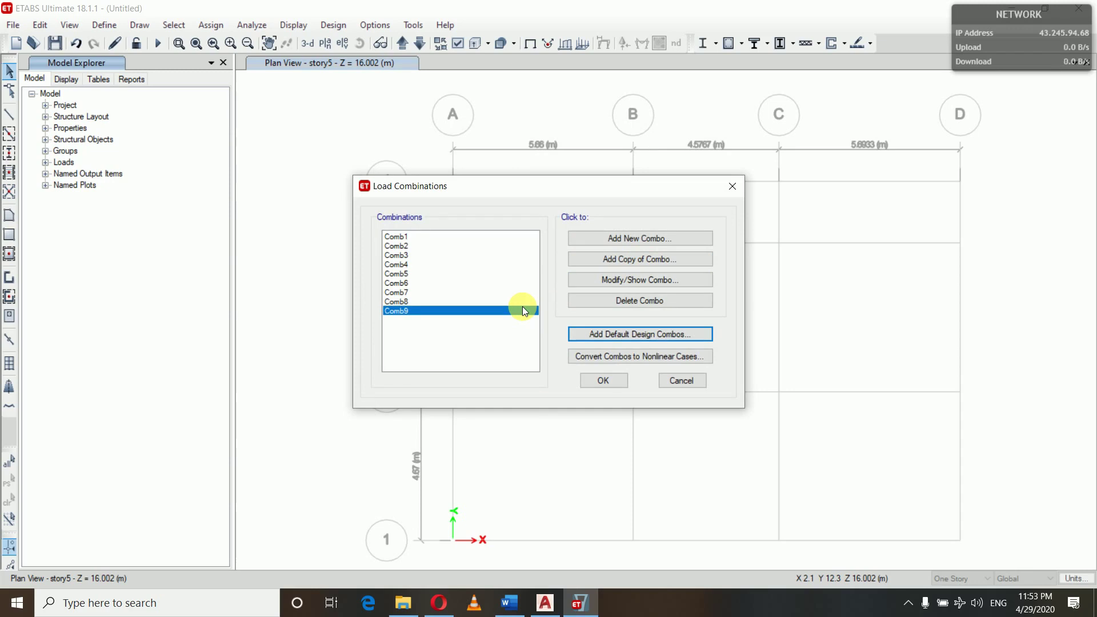
pyautogui.click(622, 243)
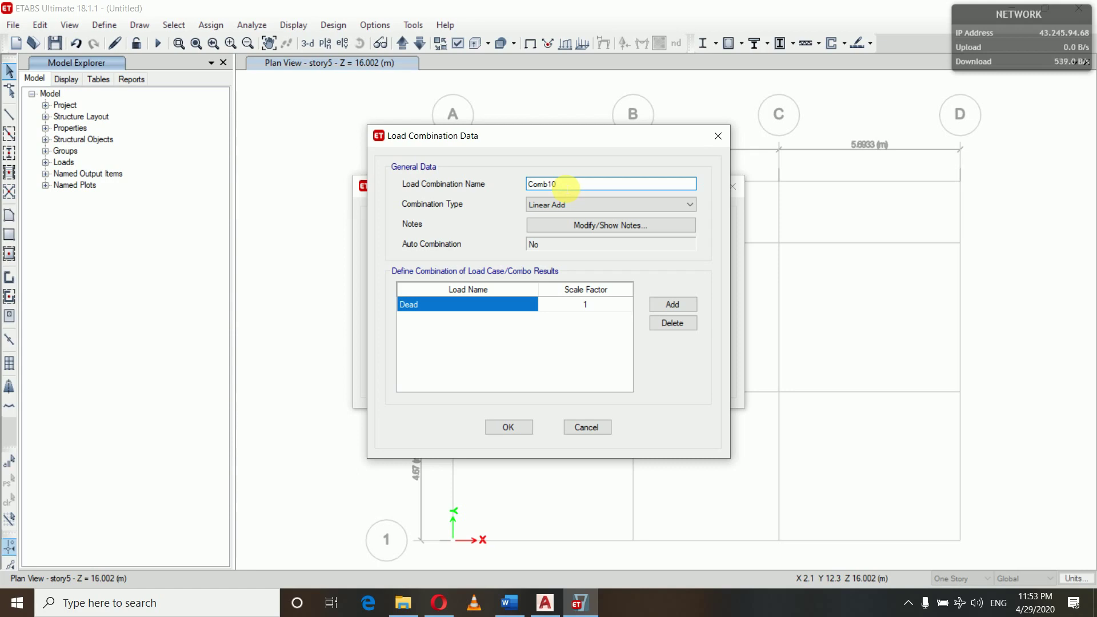
# - Rename the default Comb10 combination to 'envelope' and set its type to Envelope
pyautogui.click(568, 184)
pyautogui.write('envelope')
pyautogui.click(557, 184)
pyautogui.press('BackSpace')
pyautogui.press('BackSpace')
pyautogui.press('BackSpace')
pyautogui.click(584, 202)
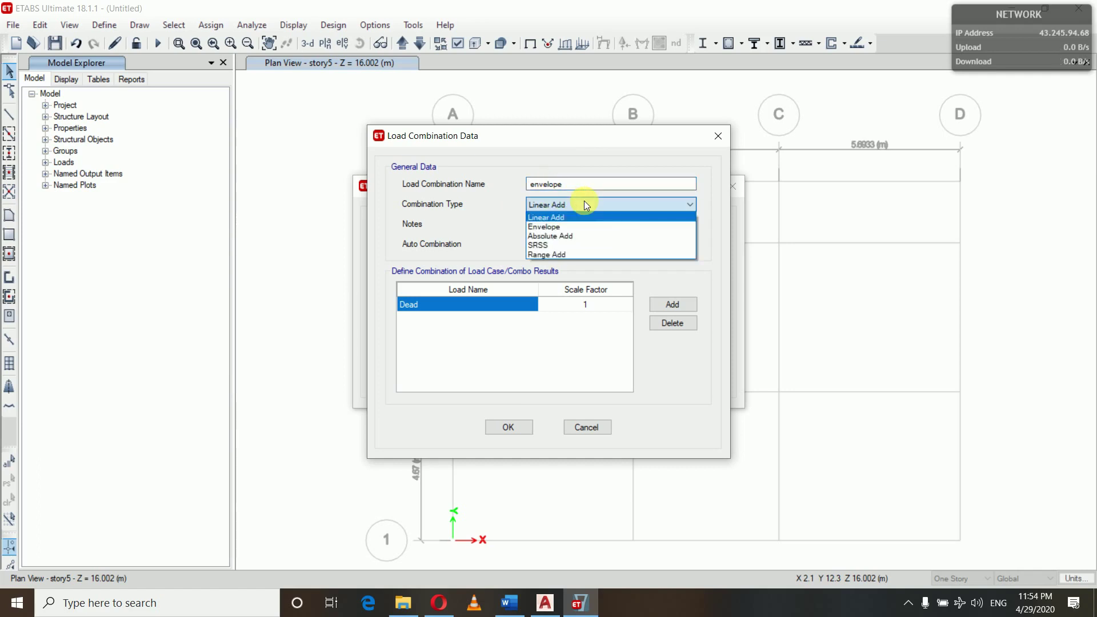
pyautogui.click(571, 227)
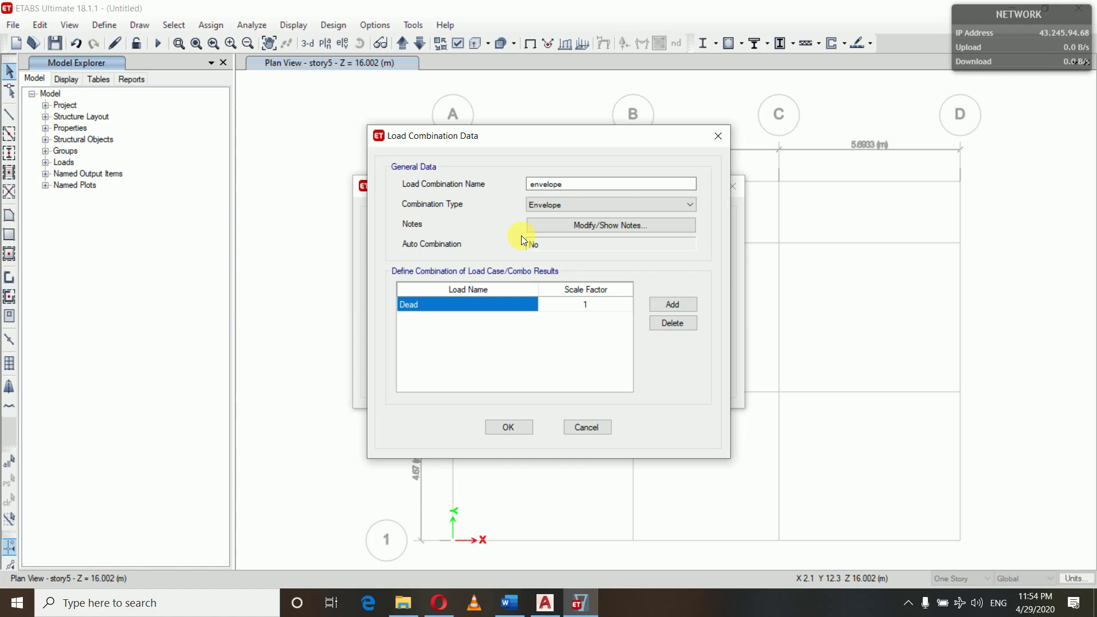
# - Fill the first three envelope rows with Comb1, Comb2 and Comb3
pyautogui.click(512, 304)
pyautogui.click(530, 304)
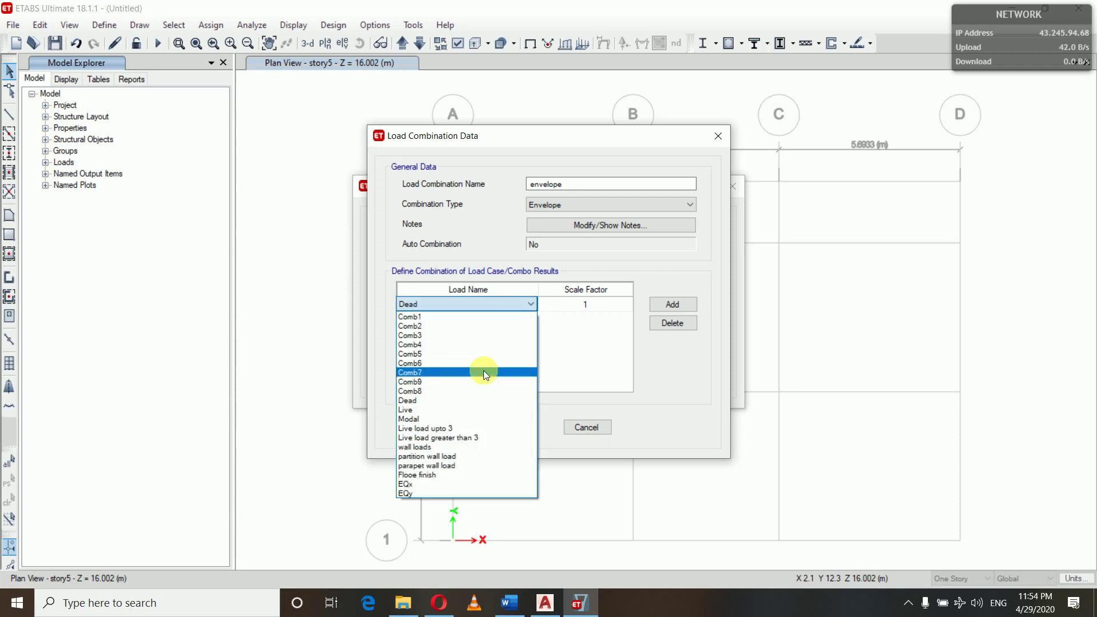
pyautogui.click(419, 316)
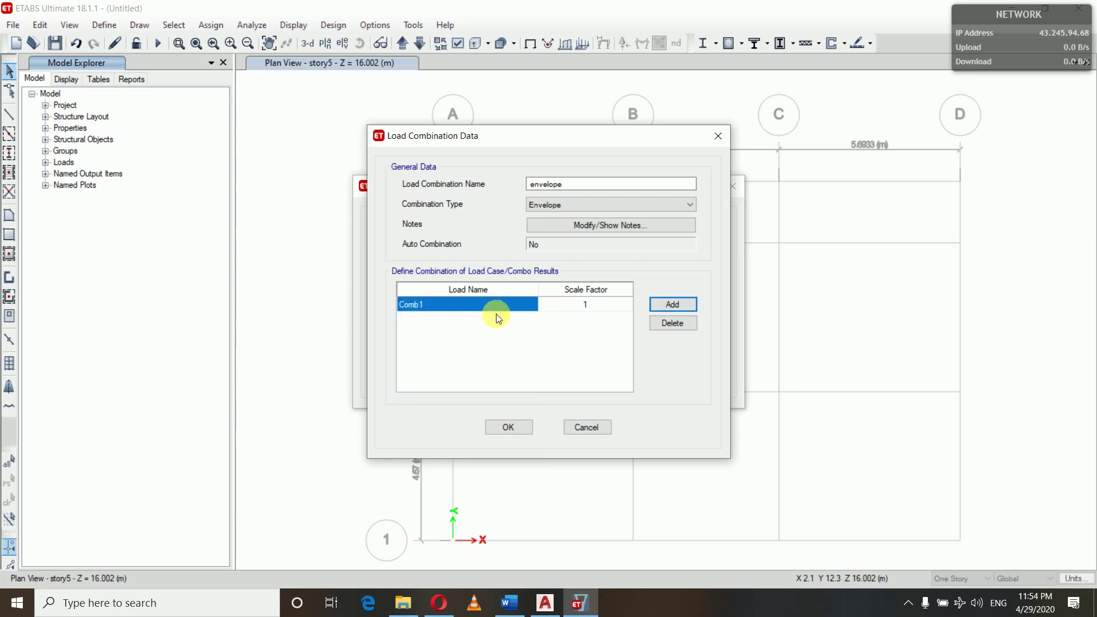
pyautogui.click(684, 306)
pyautogui.click(530, 319)
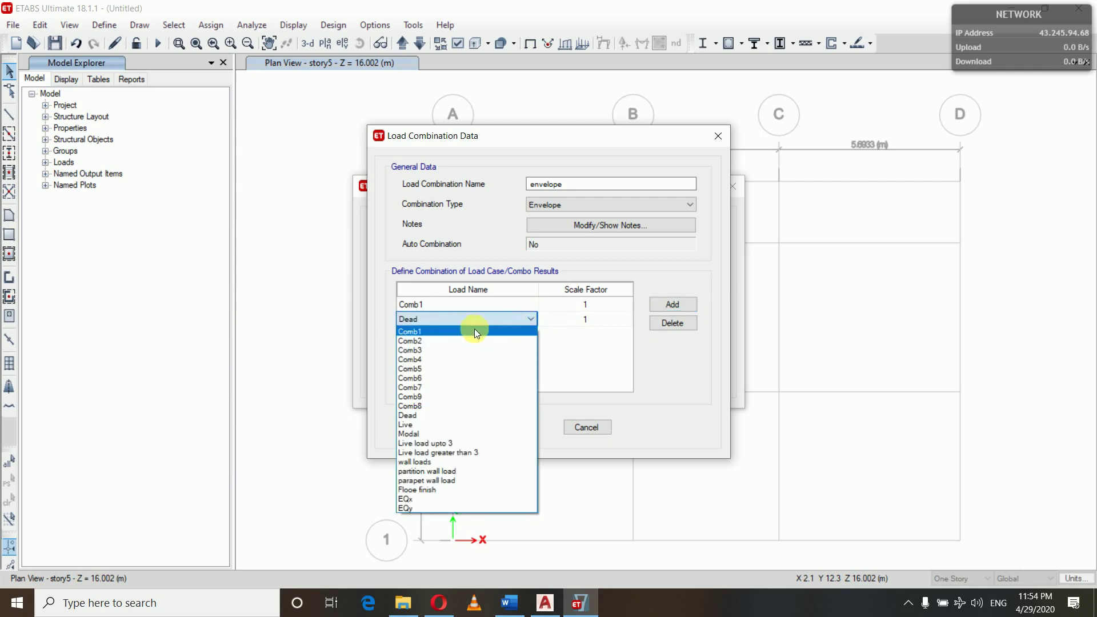
pyautogui.click(449, 340)
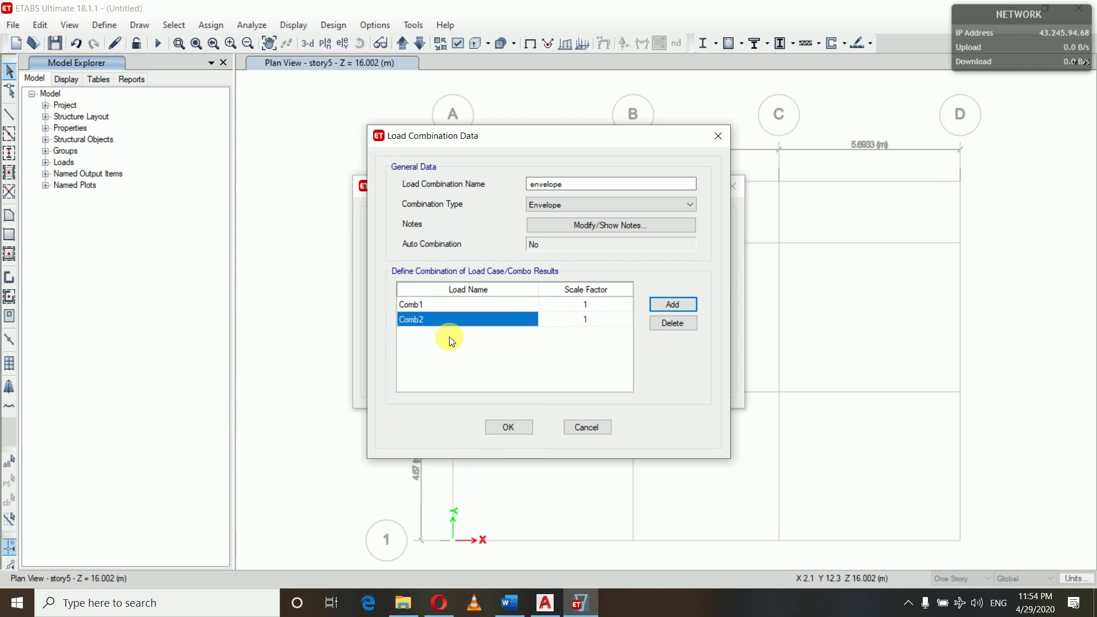
pyautogui.click(672, 306)
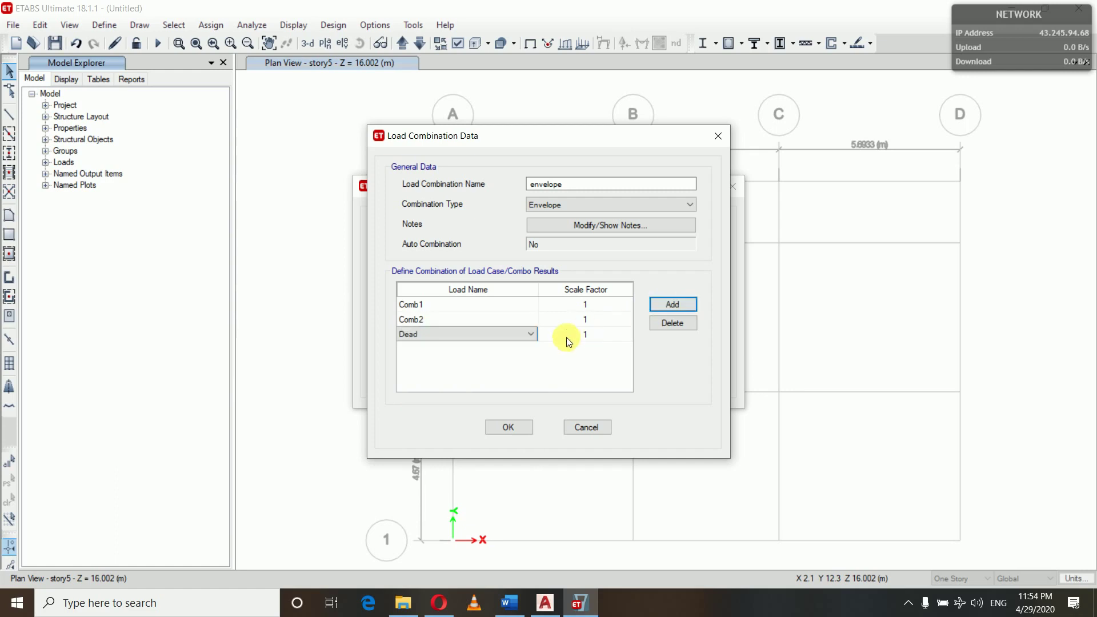
pyautogui.click(530, 335)
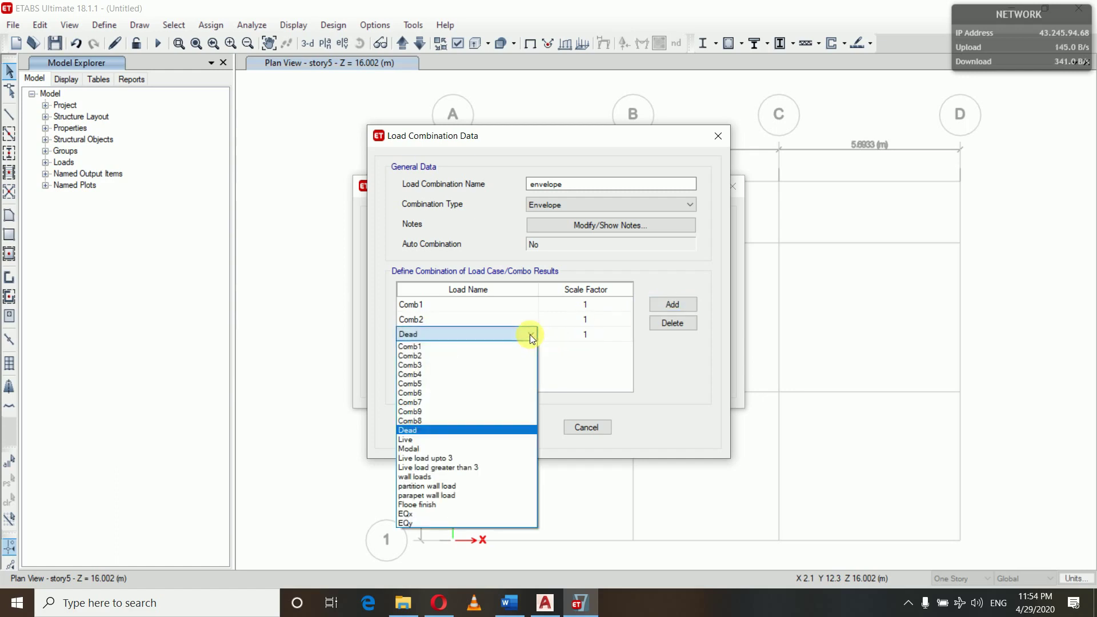
pyautogui.click(431, 366)
# - Add envelope rows for Comb4, Comb5 and Comb6
pyautogui.click(666, 305)
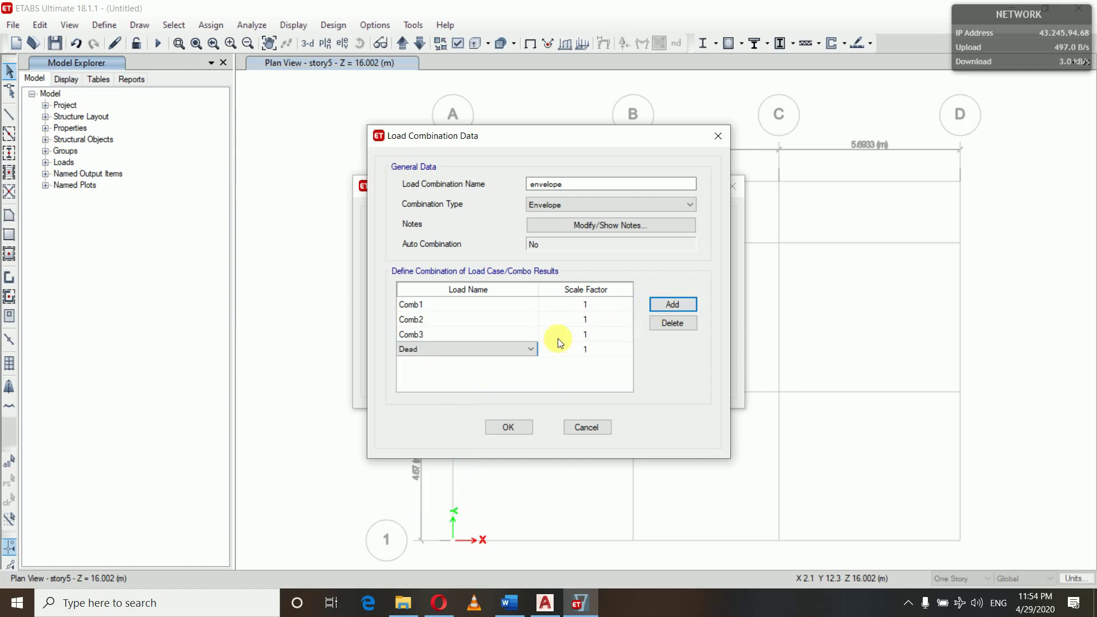
pyautogui.click(529, 349)
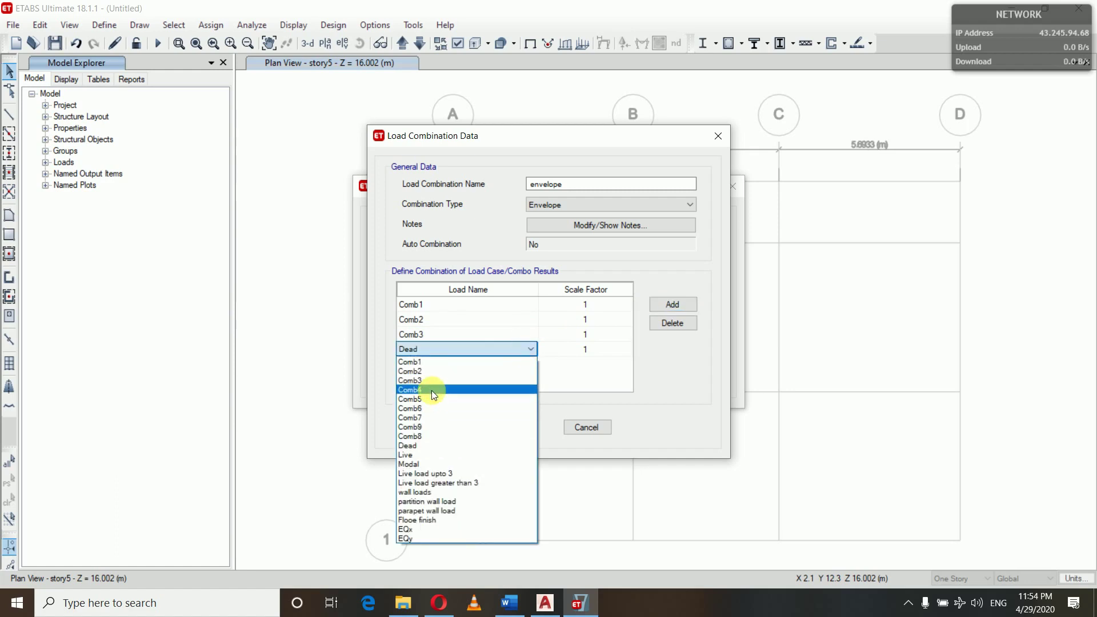
pyautogui.click(431, 390)
pyautogui.click(664, 306)
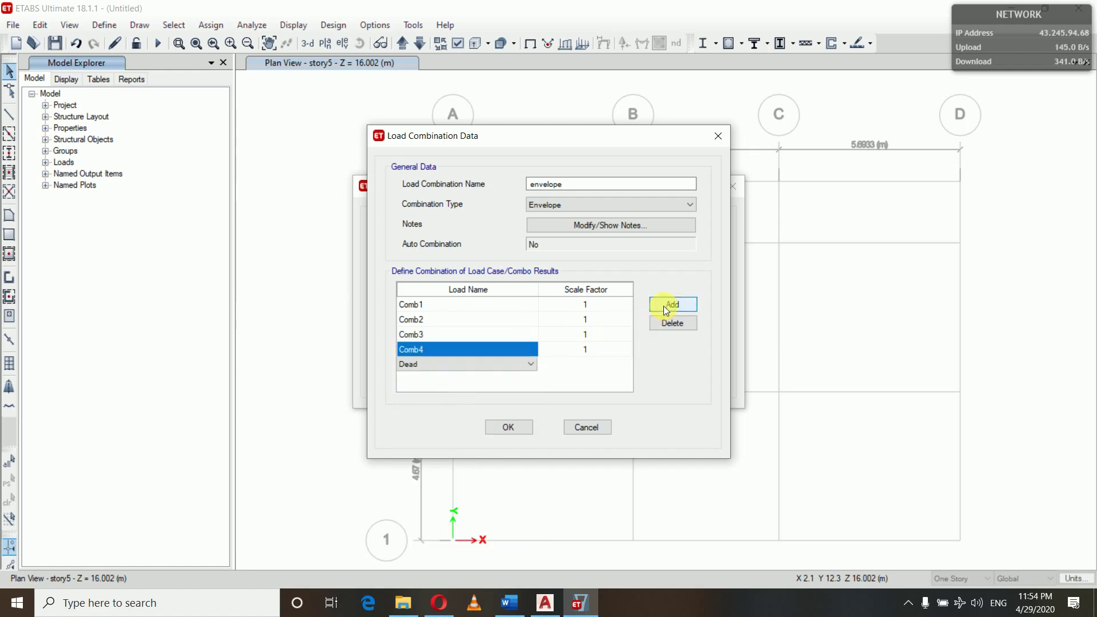
pyautogui.click(531, 364)
pyautogui.click(456, 414)
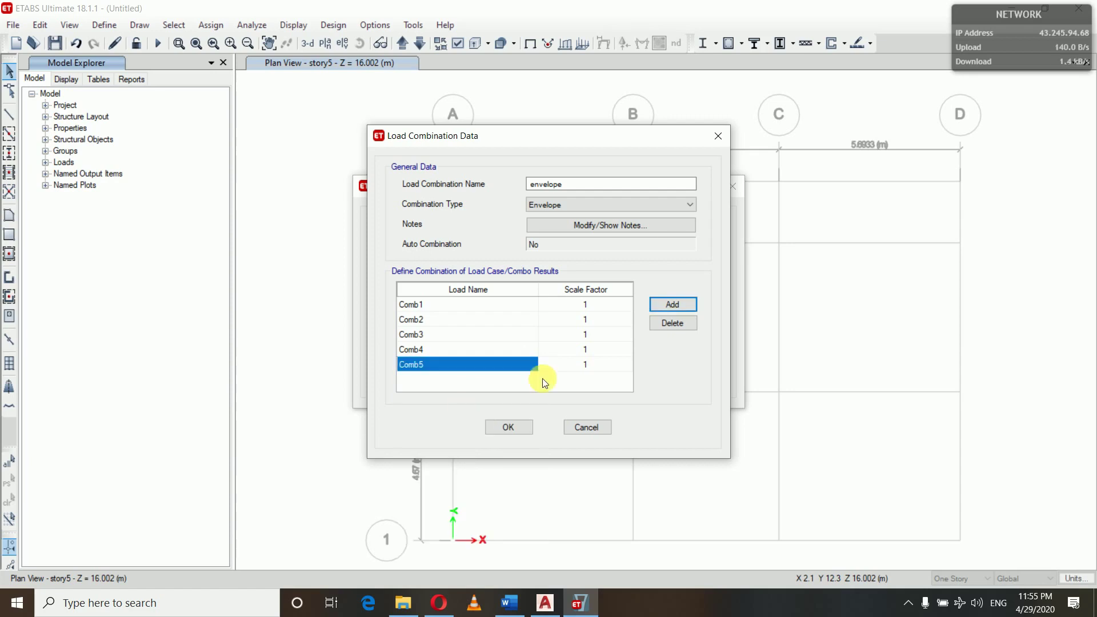
pyautogui.click(662, 305)
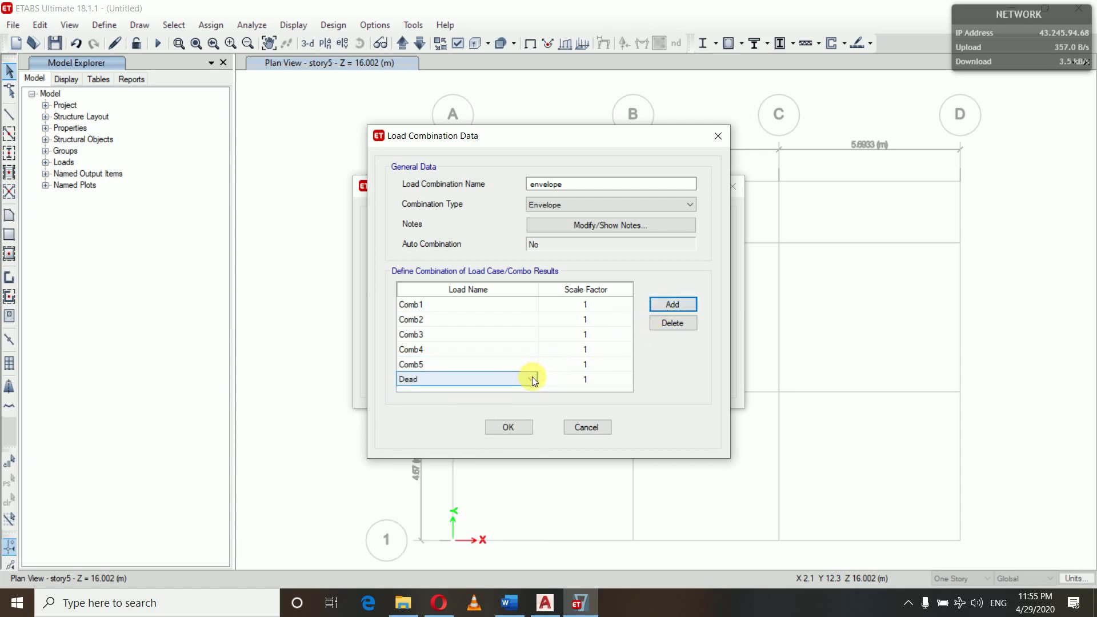
pyautogui.click(531, 378)
pyautogui.click(432, 436)
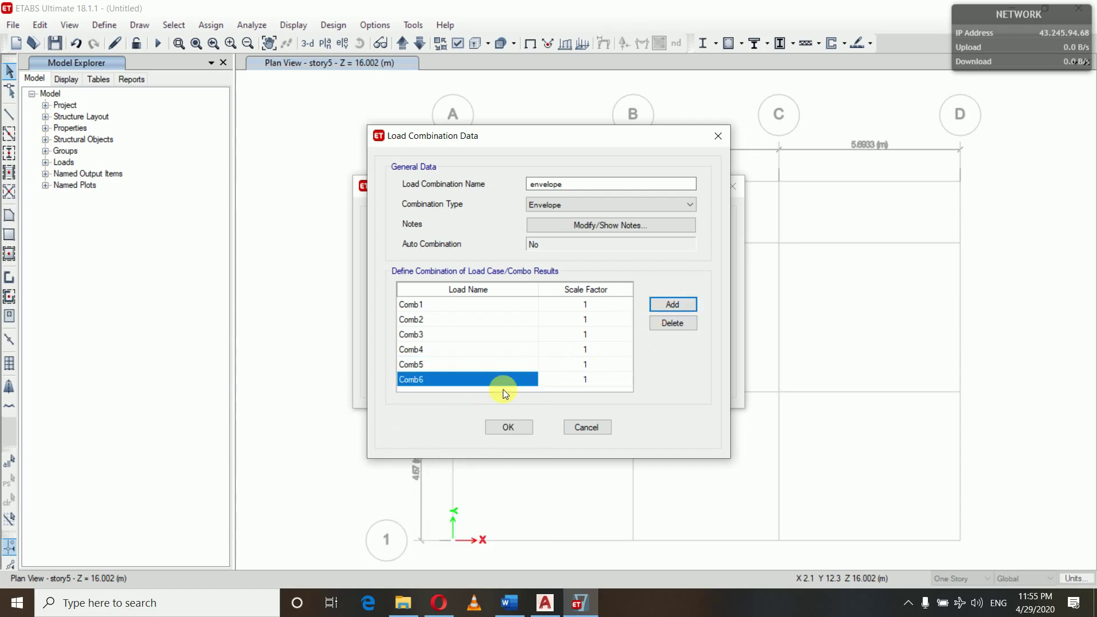
# - Add envelope rows for Comb7, Comb8 and Comb9
pyautogui.click(671, 305)
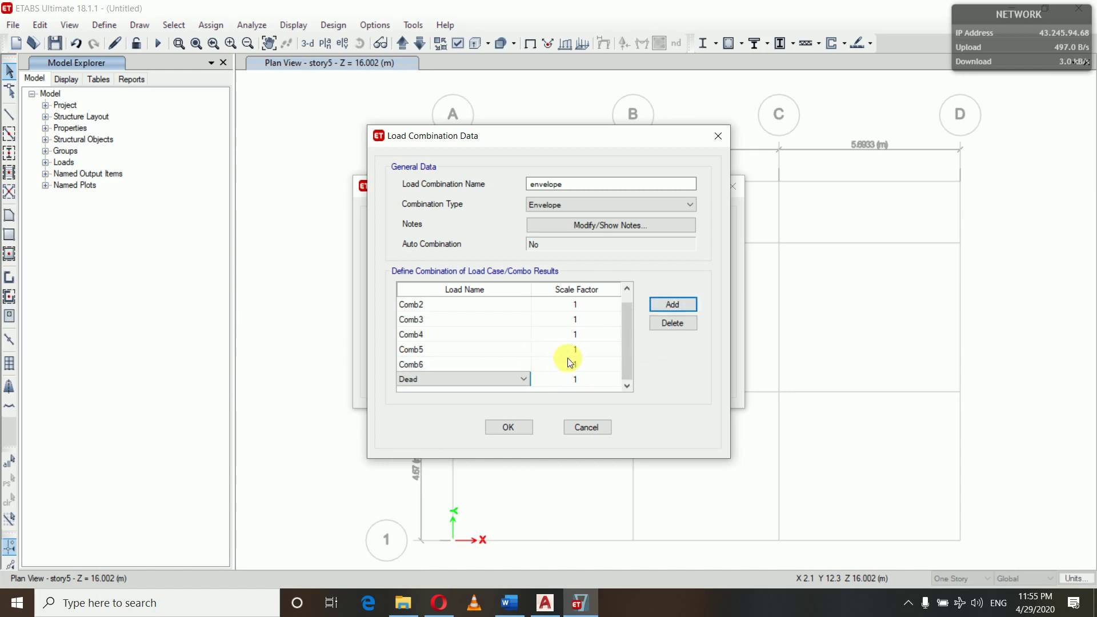
pyautogui.click(525, 377)
pyautogui.click(447, 447)
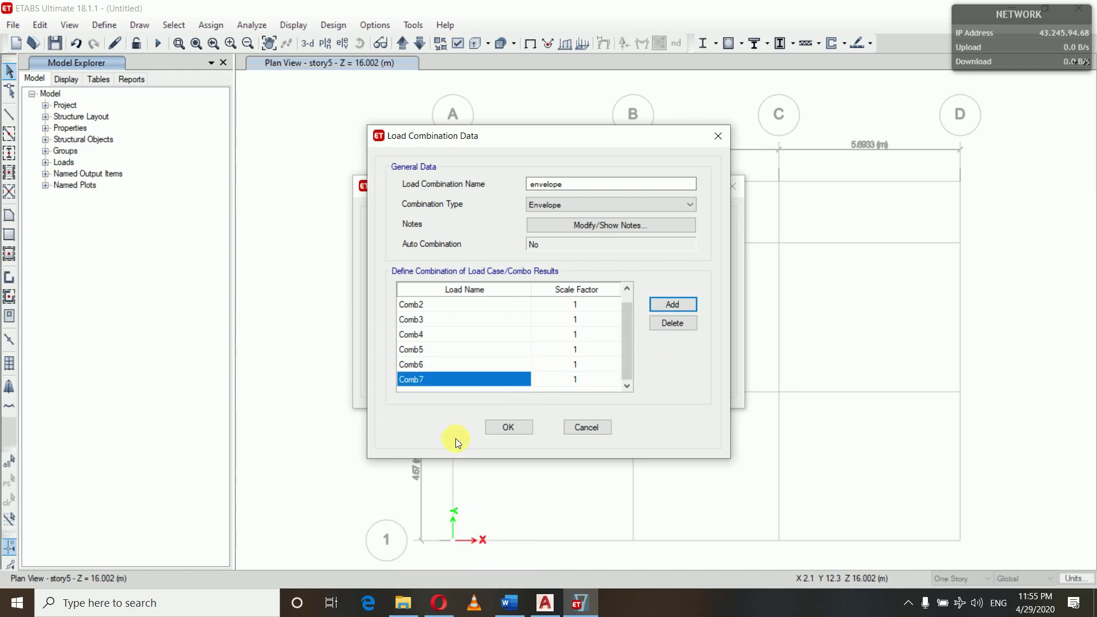
pyautogui.click(671, 307)
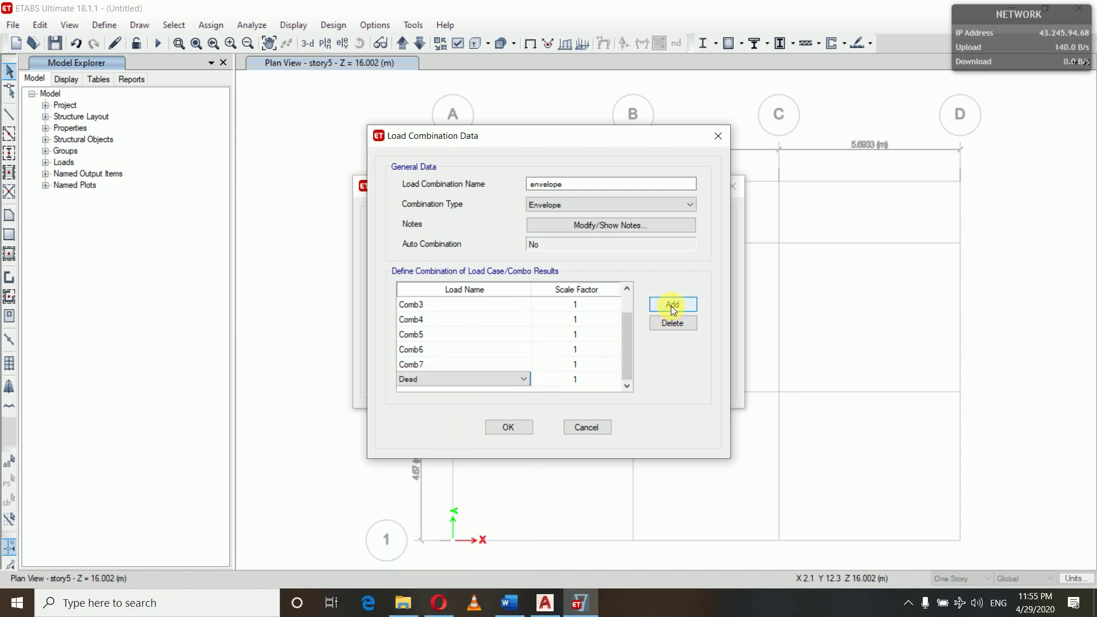
pyautogui.click(526, 379)
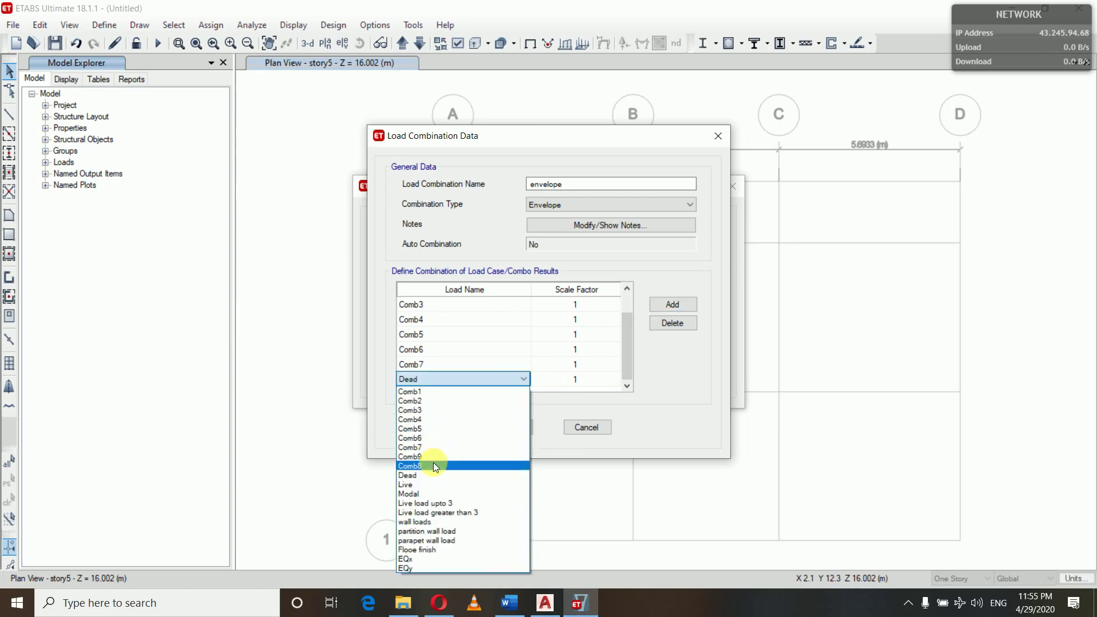
pyautogui.click(434, 464)
pyautogui.click(667, 307)
pyautogui.click(514, 380)
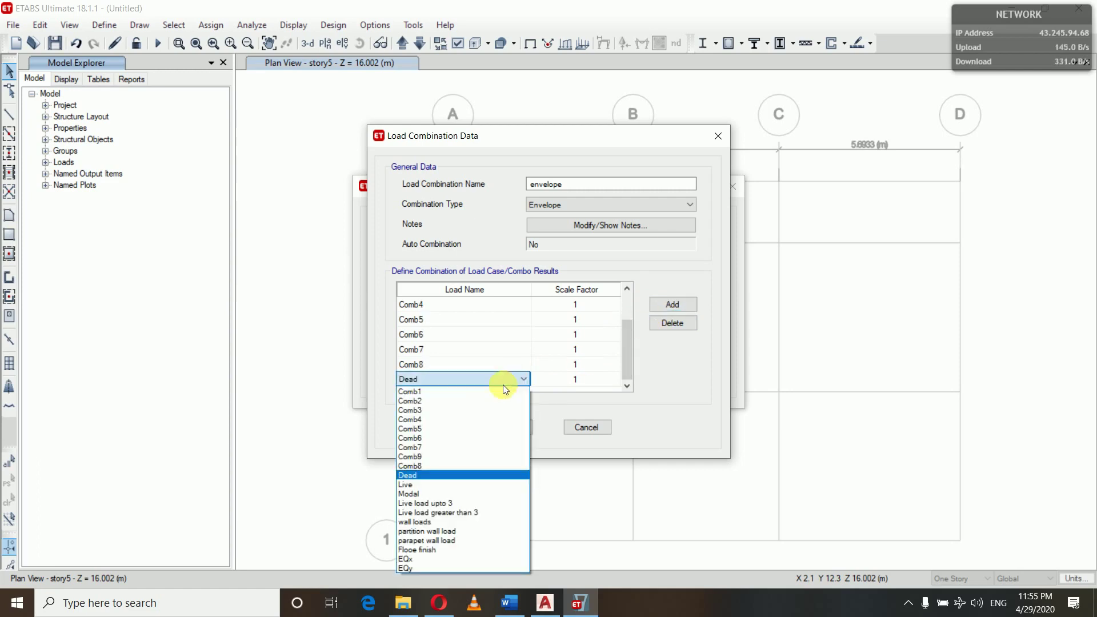
pyautogui.click(433, 456)
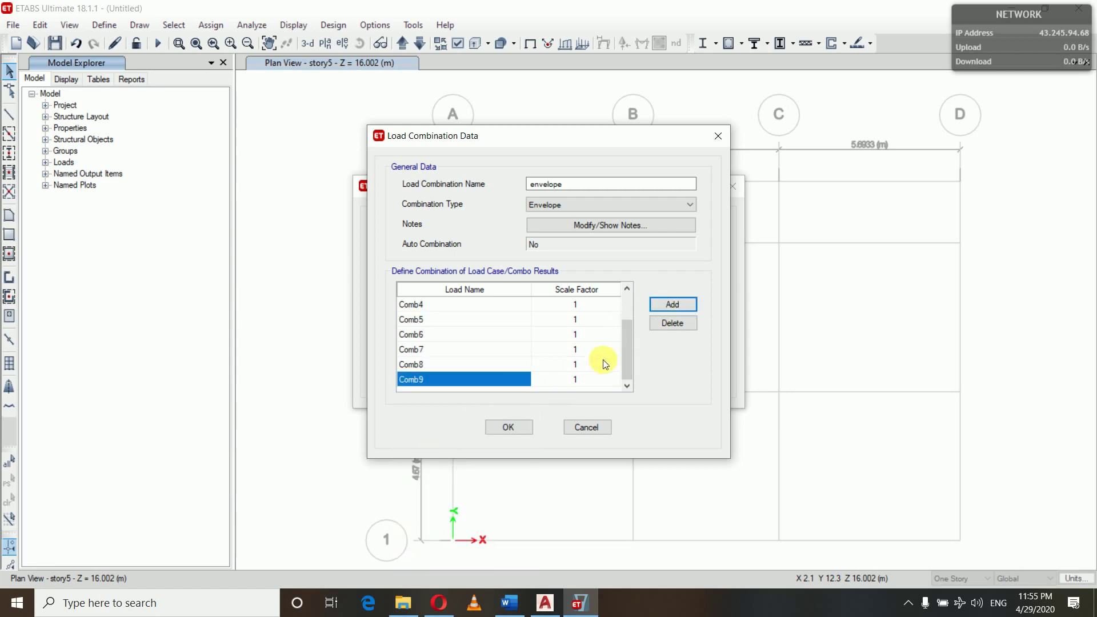
# - Delete the extra Dead row and check the envelope list of Comb1–Comb9
pyautogui.click(671, 307)
pyautogui.click(492, 381)
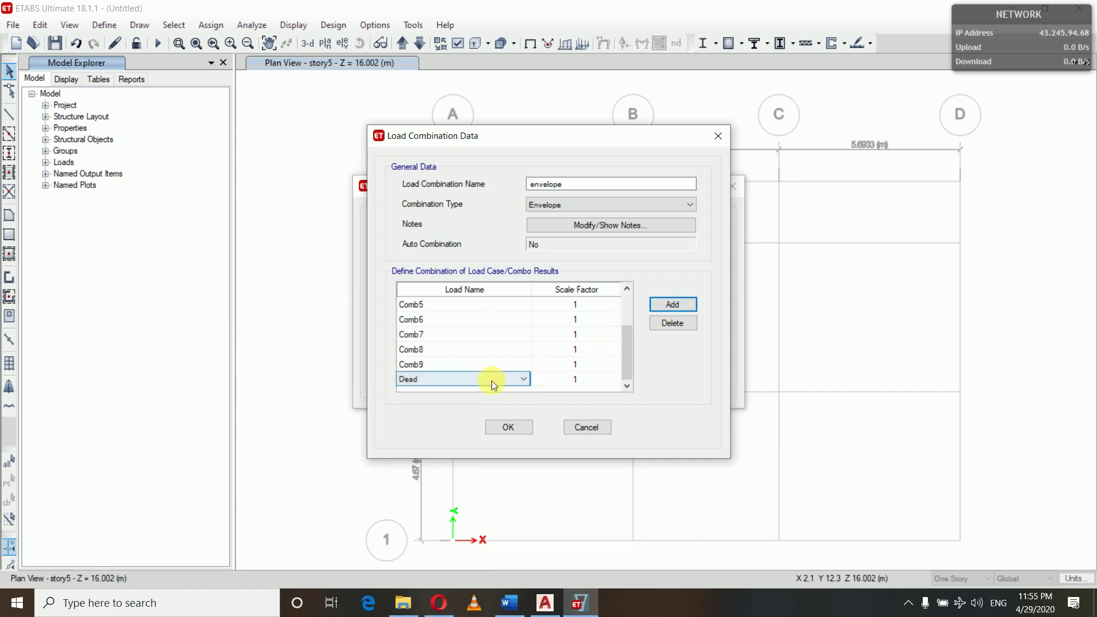
pyautogui.click(490, 382)
pyautogui.click(489, 381)
pyautogui.click(671, 324)
pyautogui.scroll(1, 525, 343)
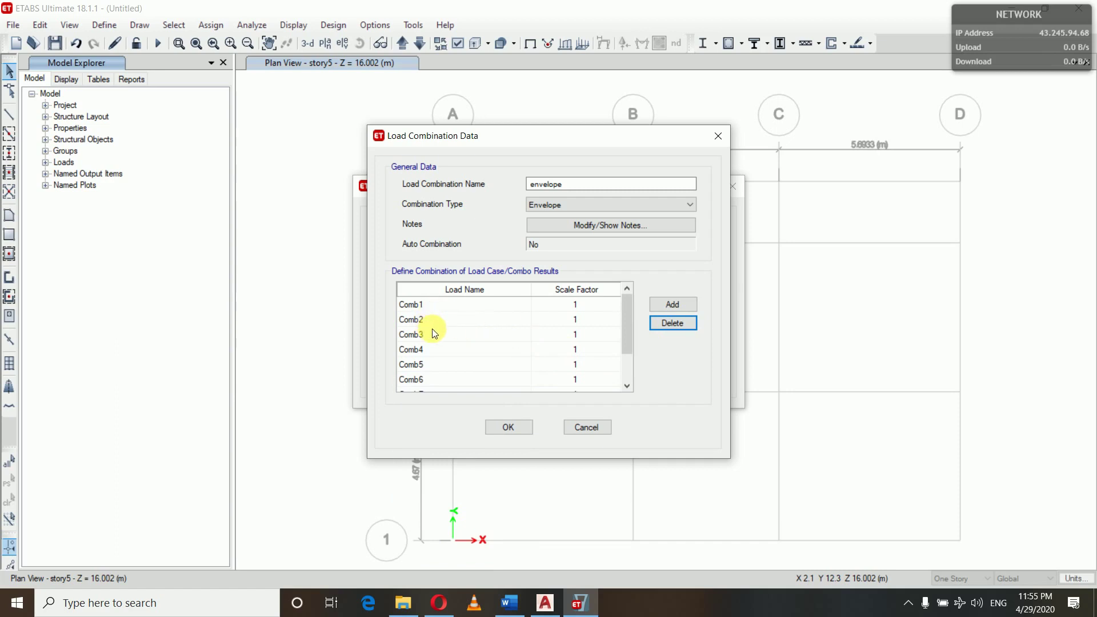
pyautogui.scroll(-1, 435, 334)
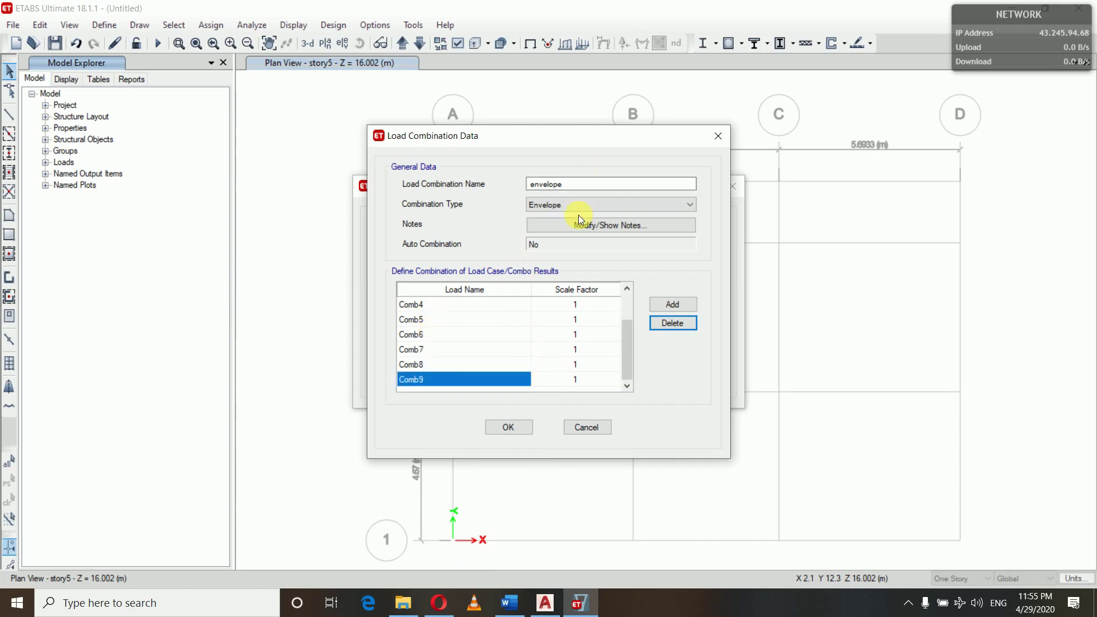
# - Save the envelope combination and close the Load Combinations dialog
pyautogui.click(511, 427)
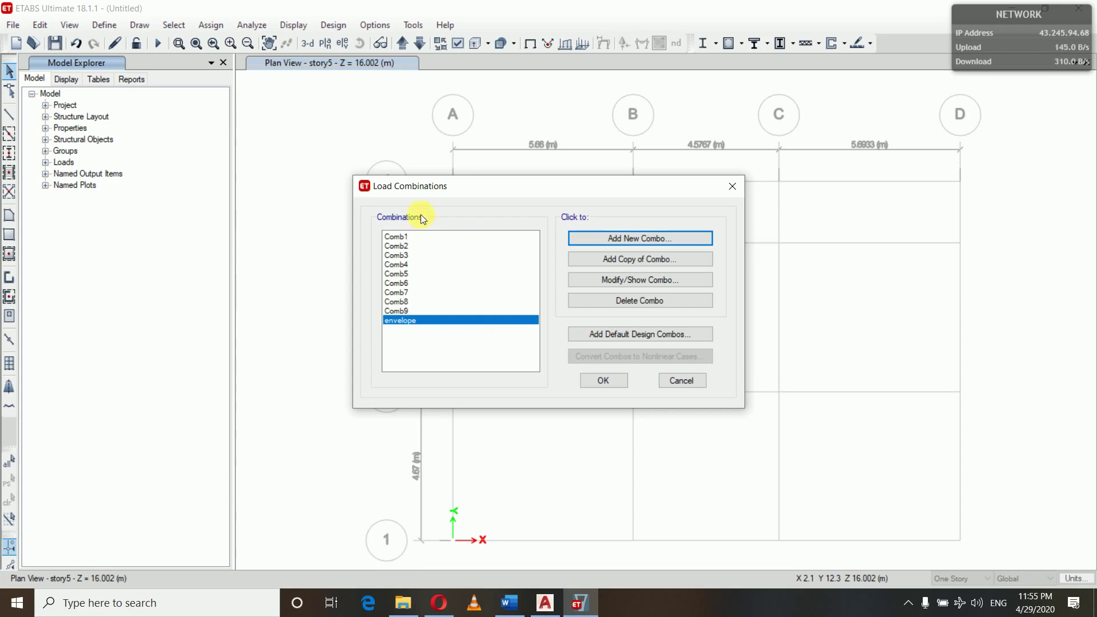
pyautogui.click(605, 381)
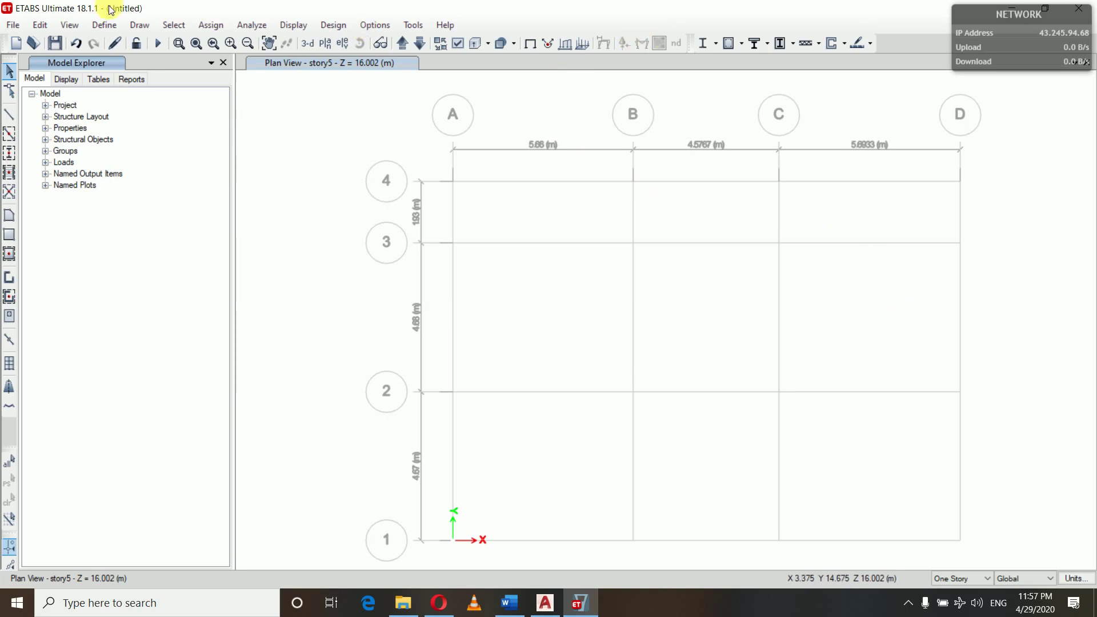
# - In Define > Diaphragms, change diaphragm D1 to Semi Rigid
pyautogui.click(108, 25)
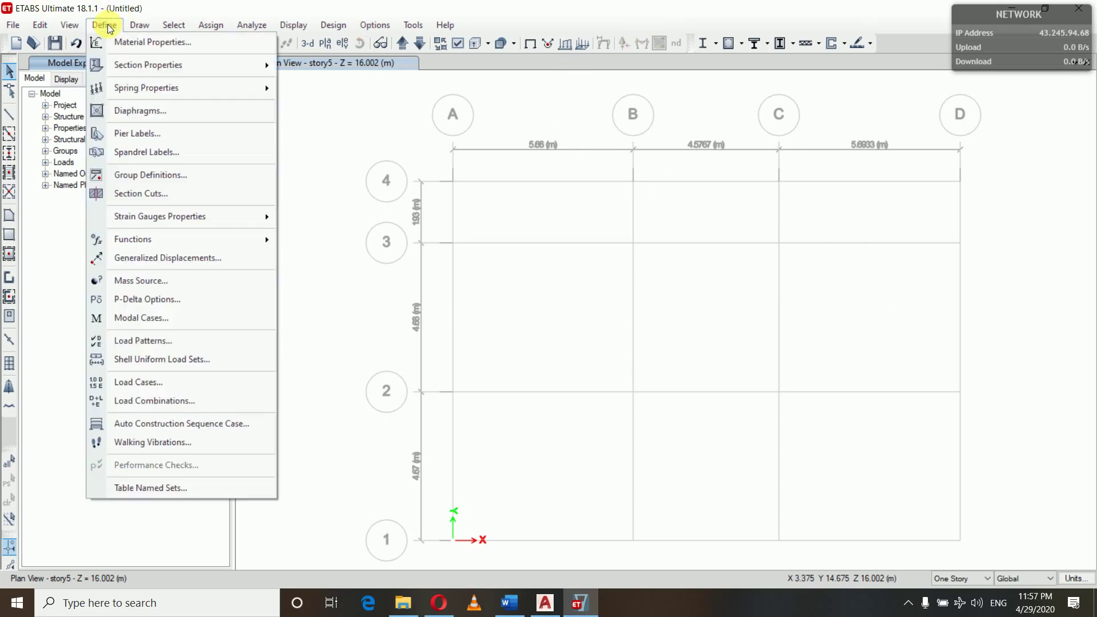
pyautogui.click(106, 26)
pyautogui.click(104, 25)
pyautogui.click(139, 109)
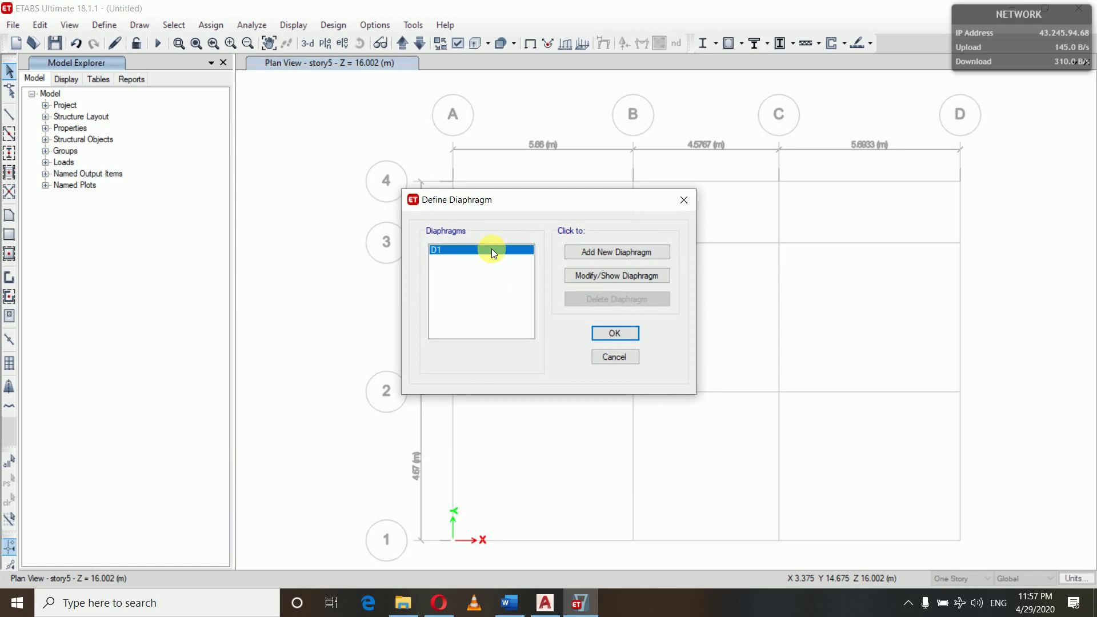
pyautogui.click(579, 275)
pyautogui.click(550, 270)
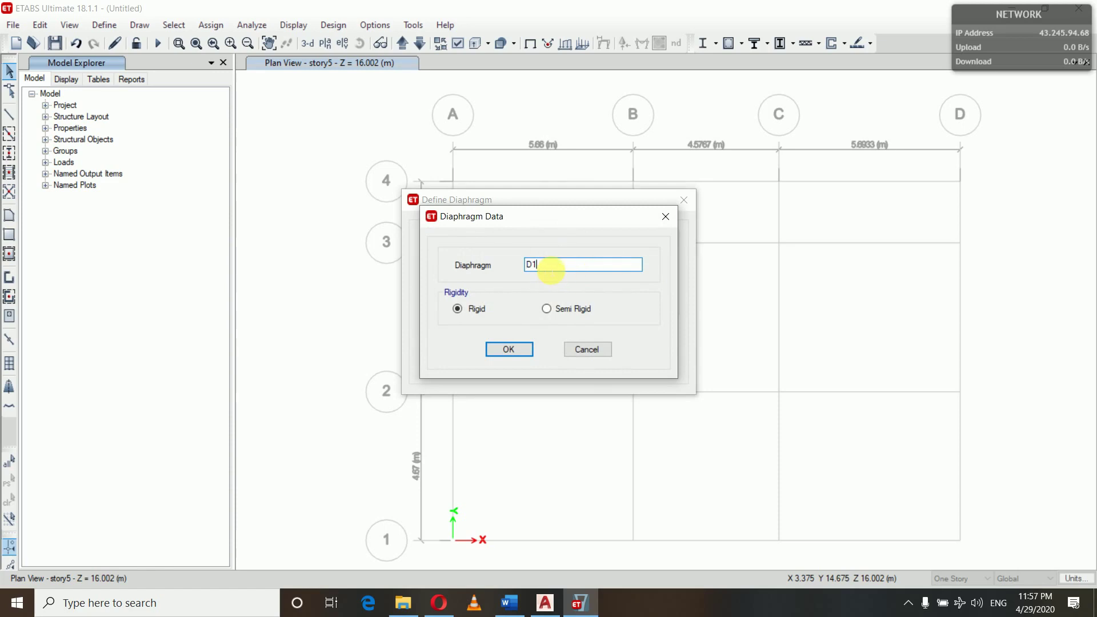
pyautogui.click(548, 309)
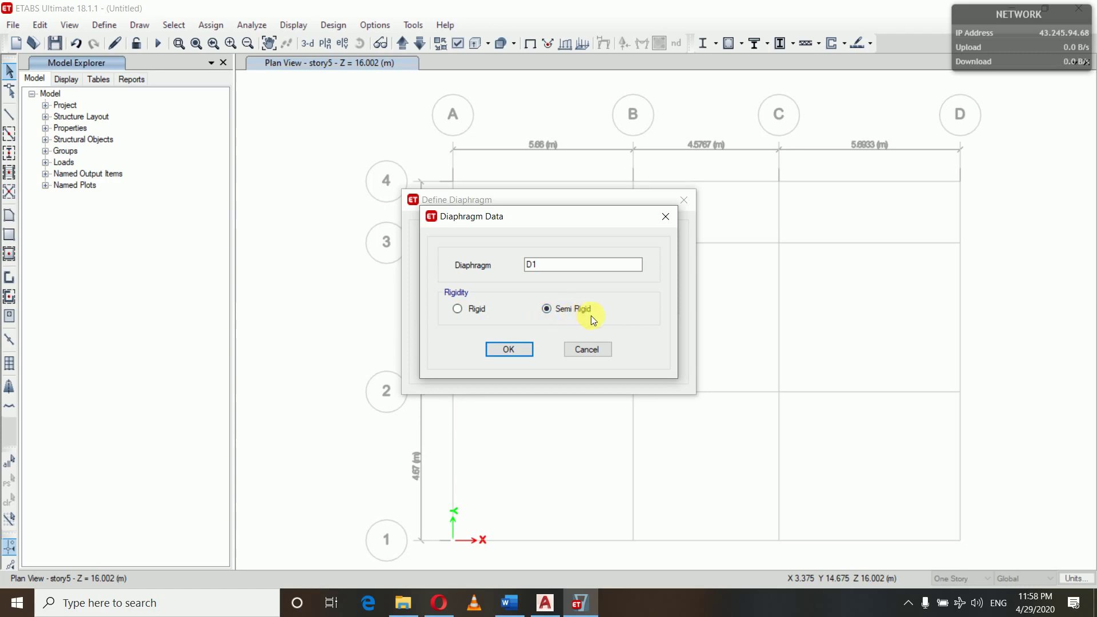
# - Confirm D1, then add semi-rigid diaphragms D2 and D3
pyautogui.click(512, 350)
pyautogui.click(574, 256)
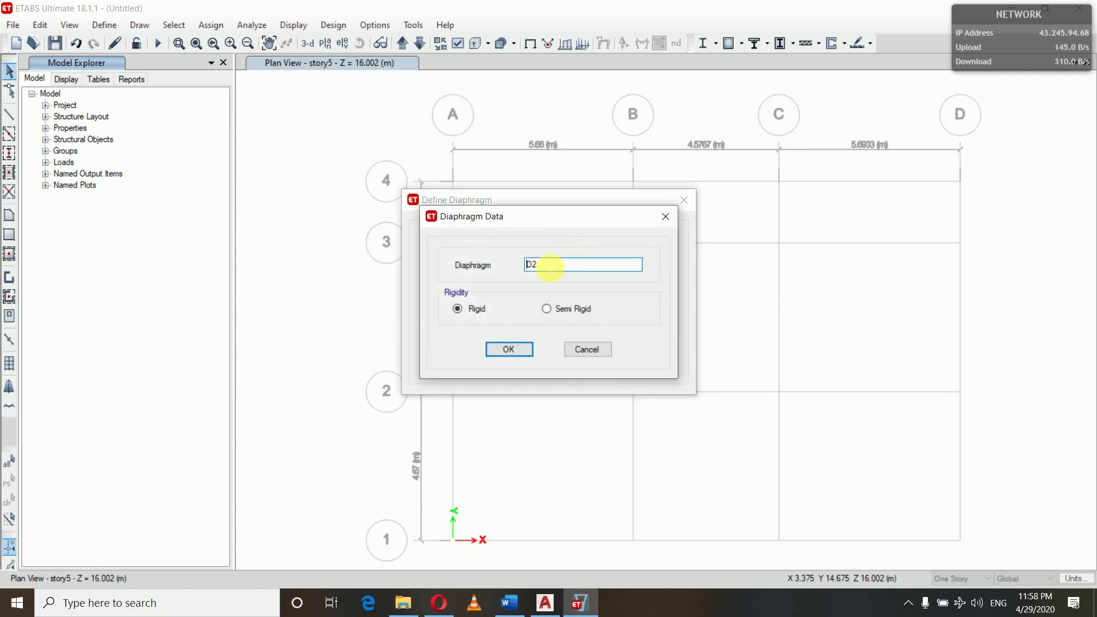
pyautogui.click(546, 309)
pyautogui.click(515, 349)
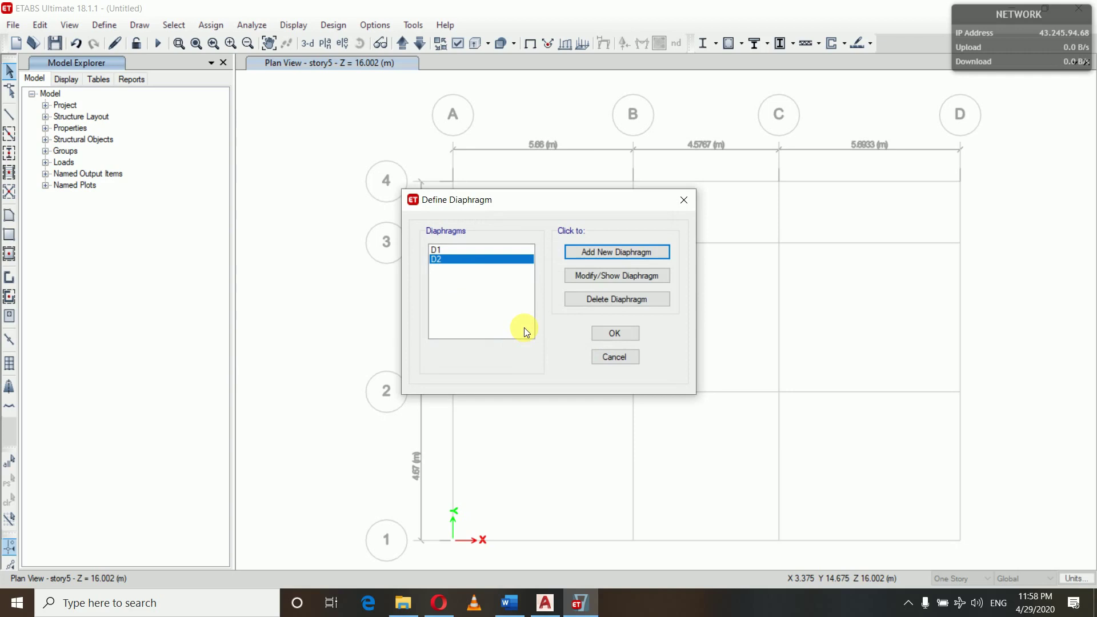
pyautogui.click(578, 253)
pyautogui.click(547, 310)
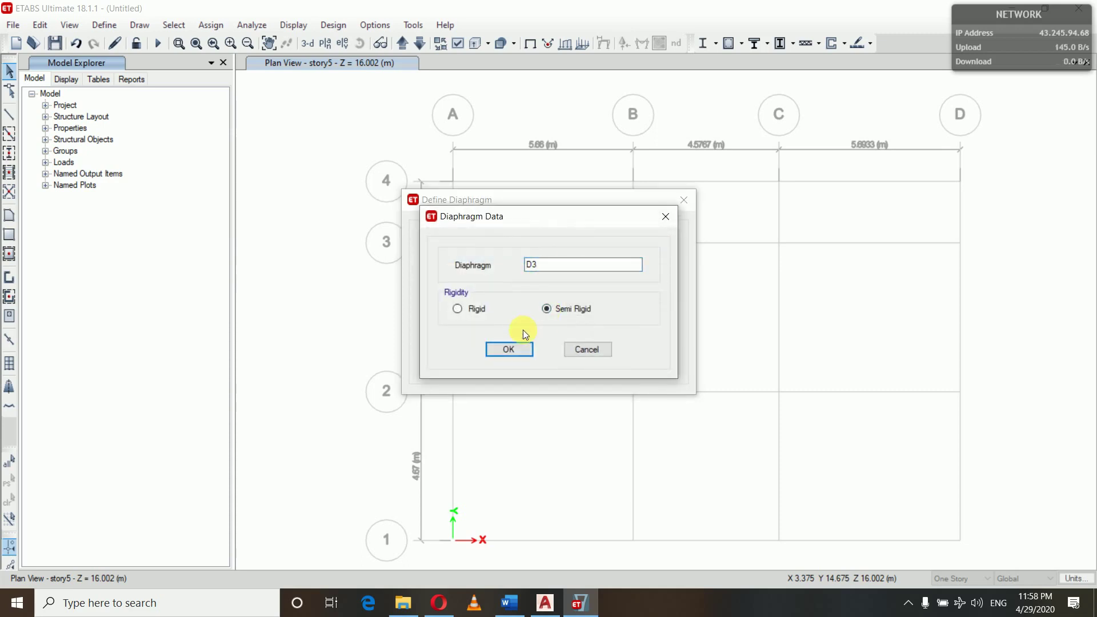
pyautogui.click(515, 353)
# - Add semi-rigid diaphragms D4 and D5 and accept all five definitions
pyautogui.click(575, 255)
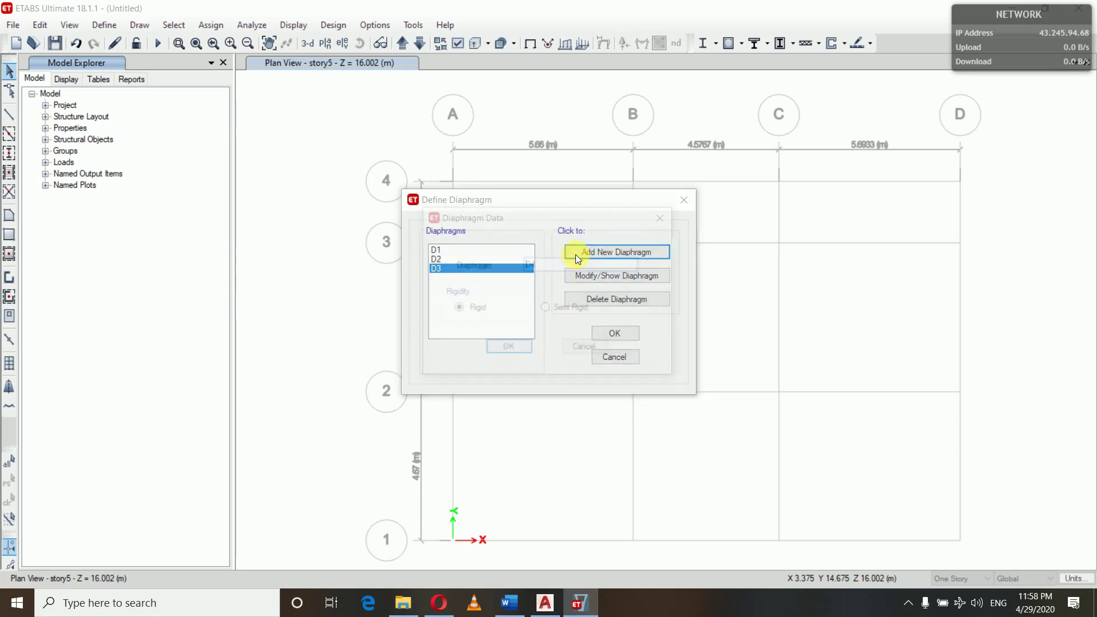
pyautogui.click(547, 310)
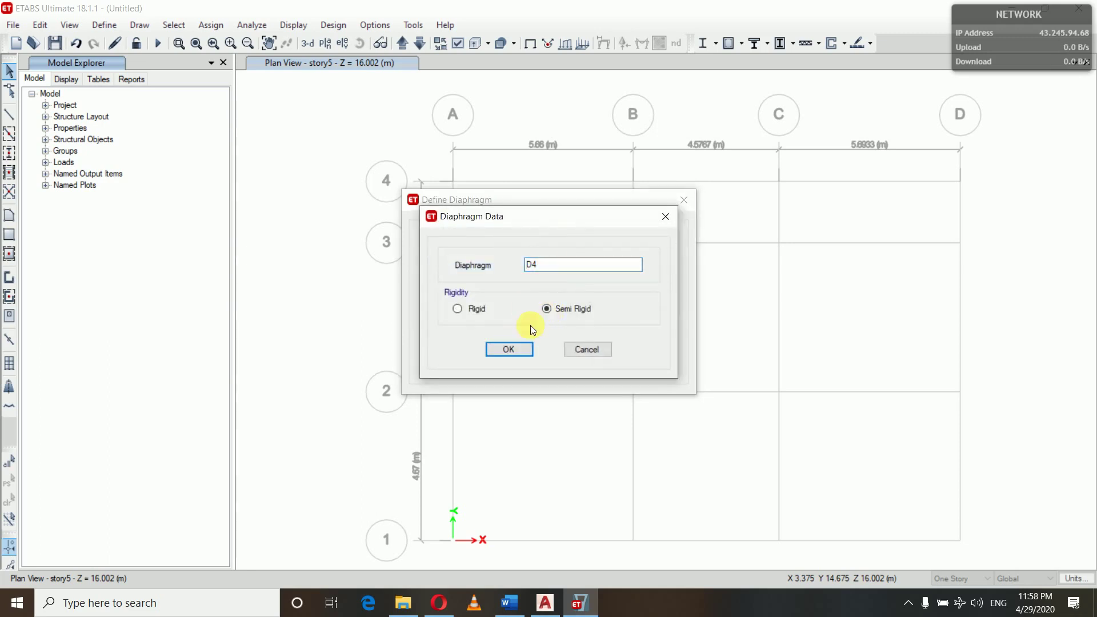
pyautogui.click(508, 348)
pyautogui.click(579, 253)
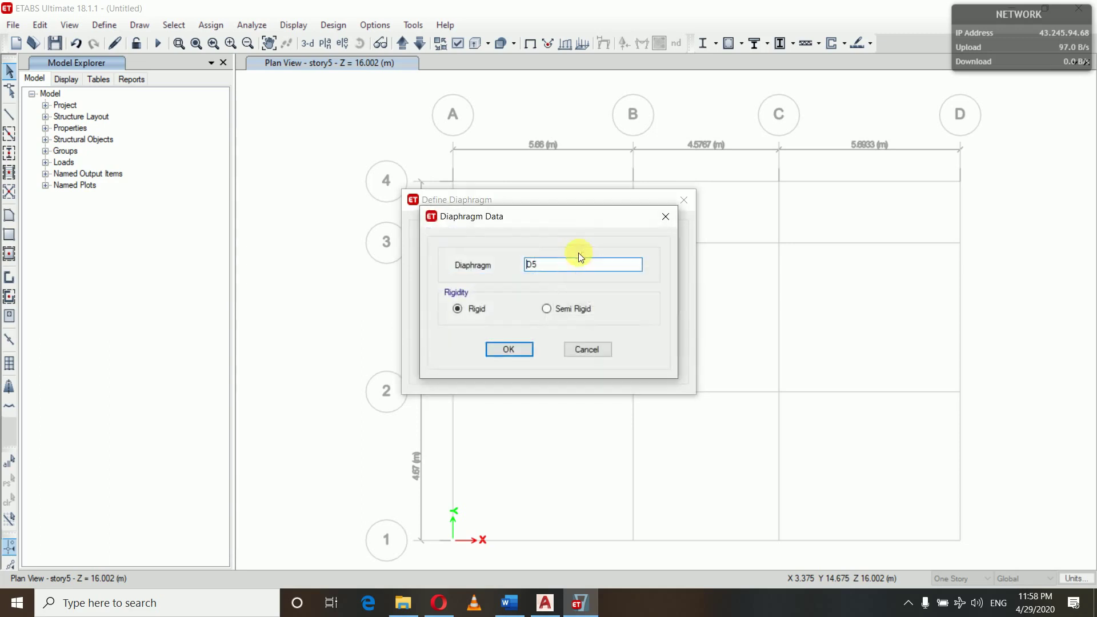
pyautogui.click(546, 310)
pyautogui.click(510, 348)
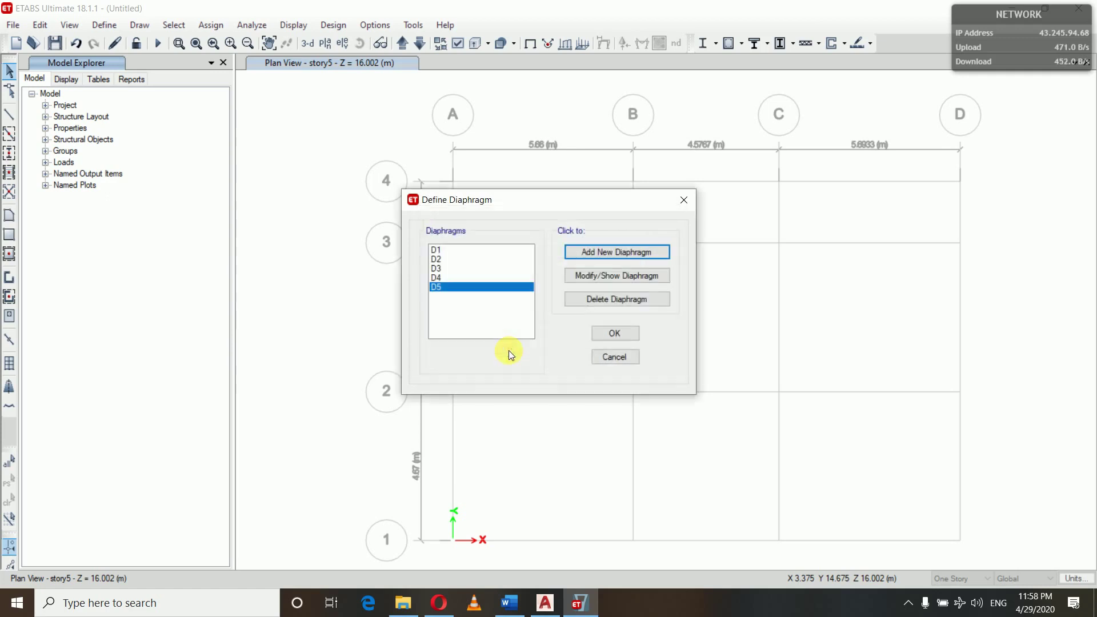
pyautogui.click(615, 335)
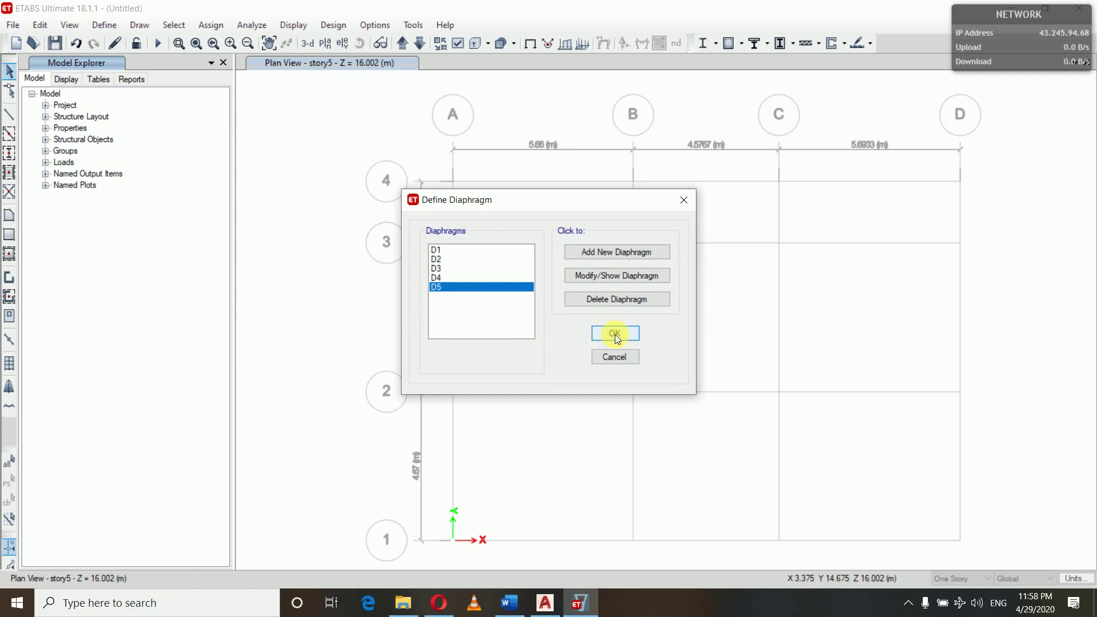